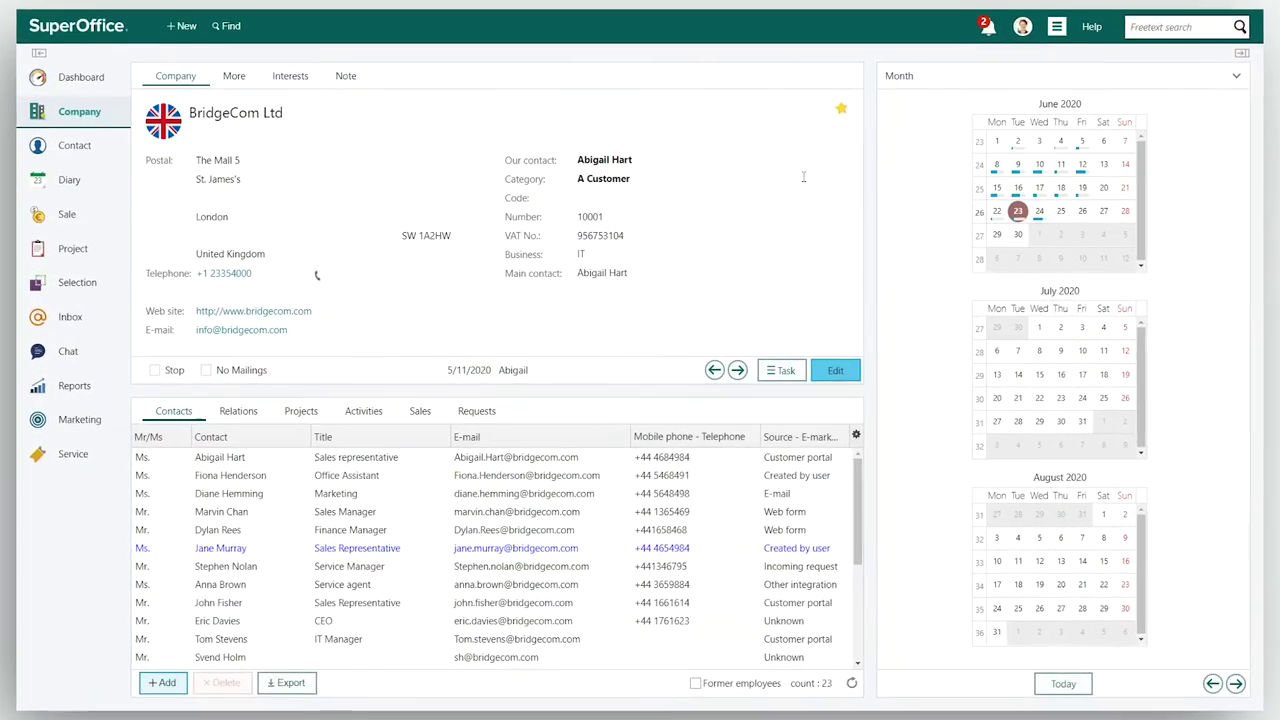
# Open the chat channel administration in Settings and maintenance
pyautogui.click(1056, 26)
pyautogui.moveTo(1064, 70)
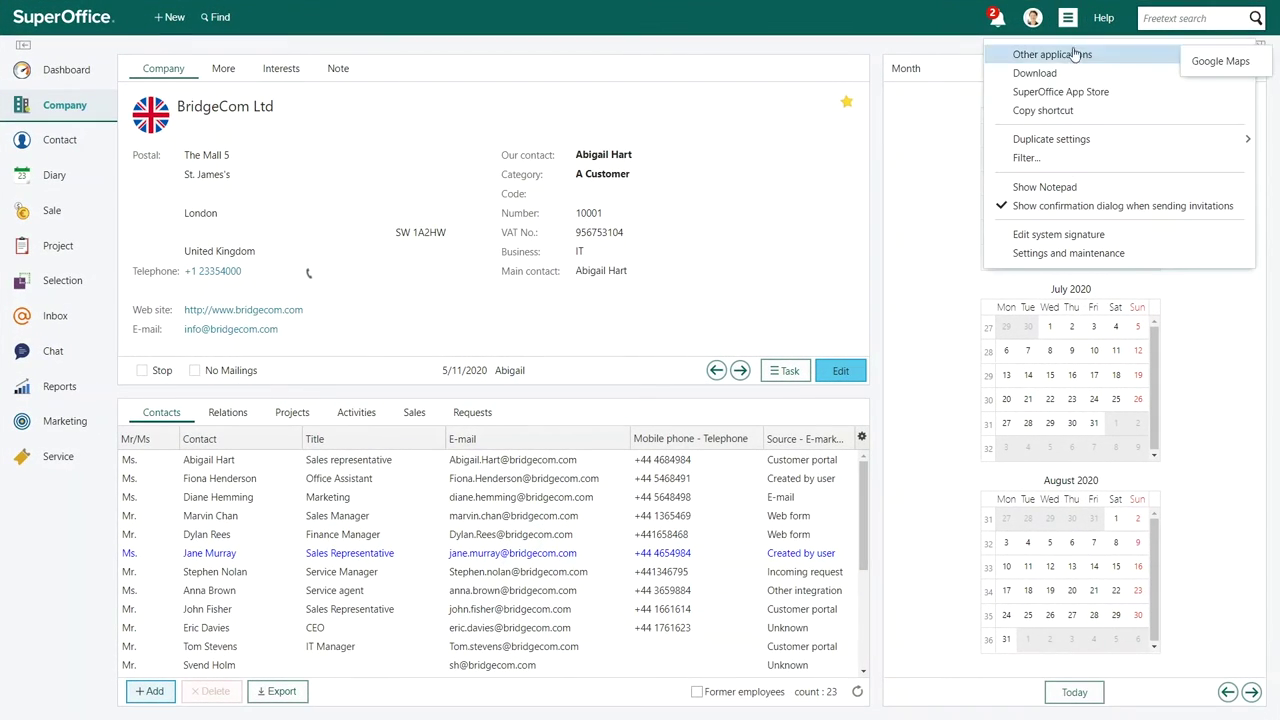
pyautogui.click(1050, 256)
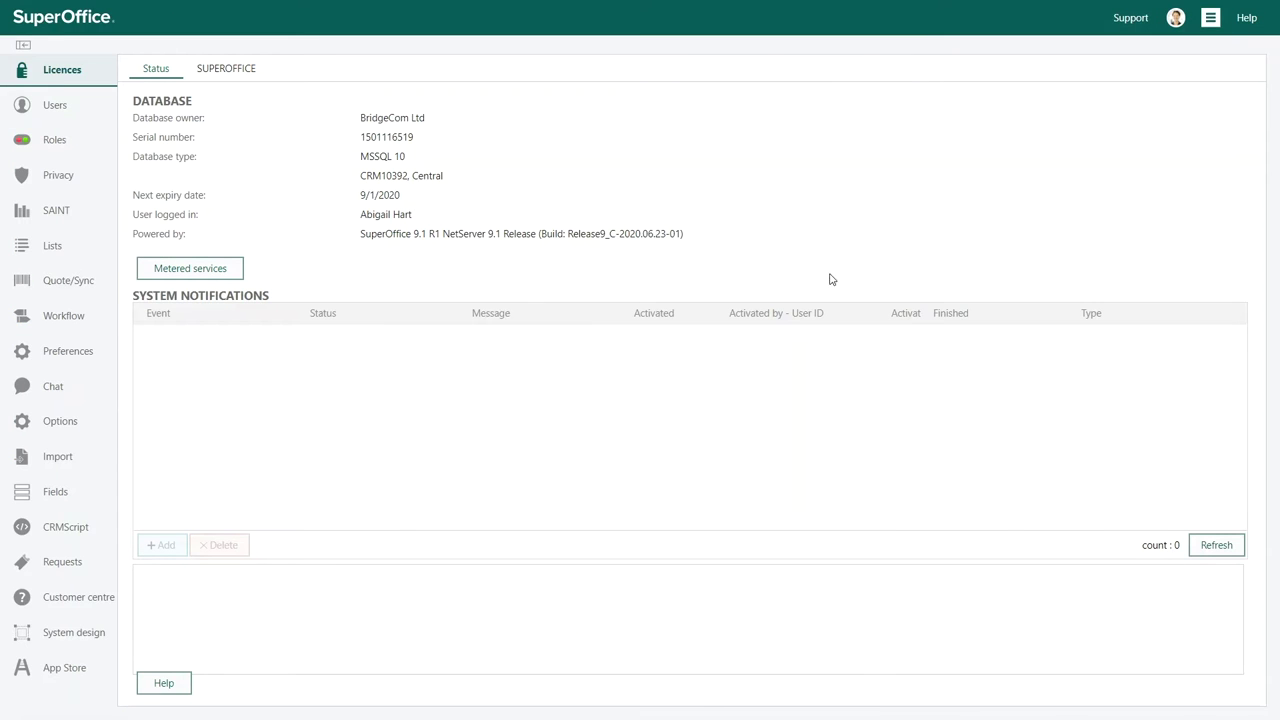
pyautogui.click(55, 392)
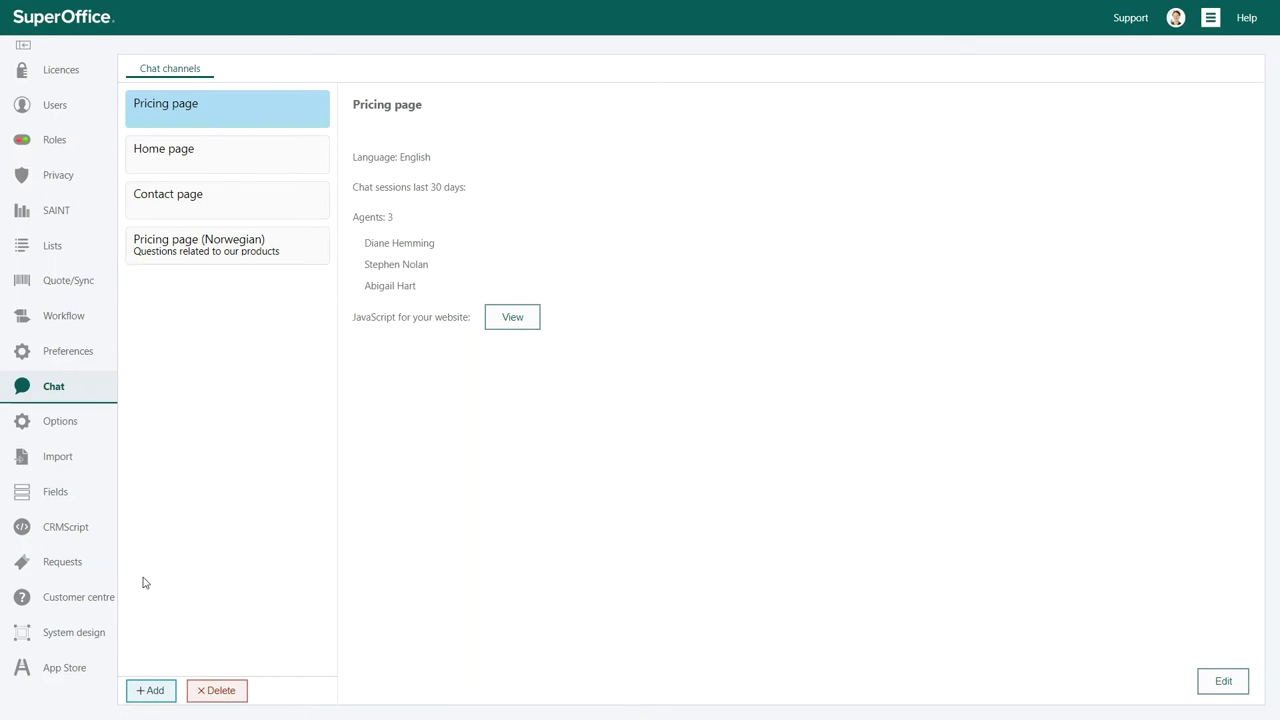
# Add a new chat channel named "Product page" with English as its language
pyautogui.click(140, 692)
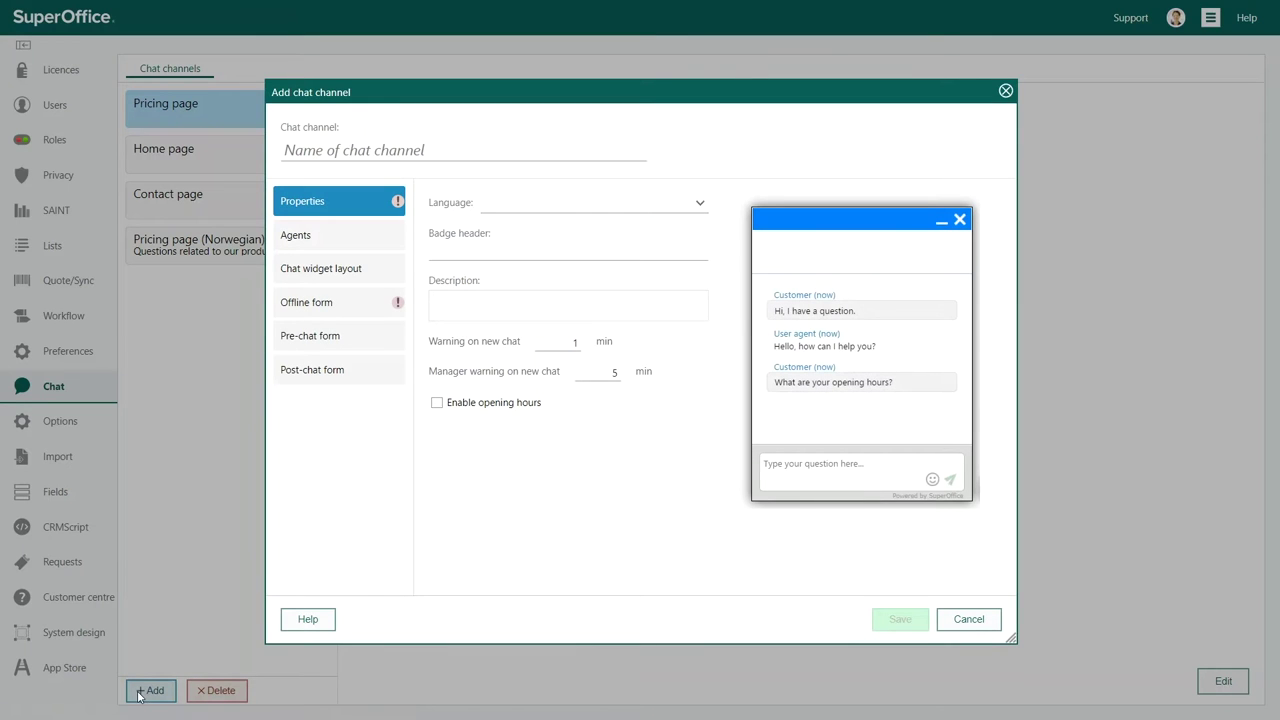
pyautogui.click(321, 148)
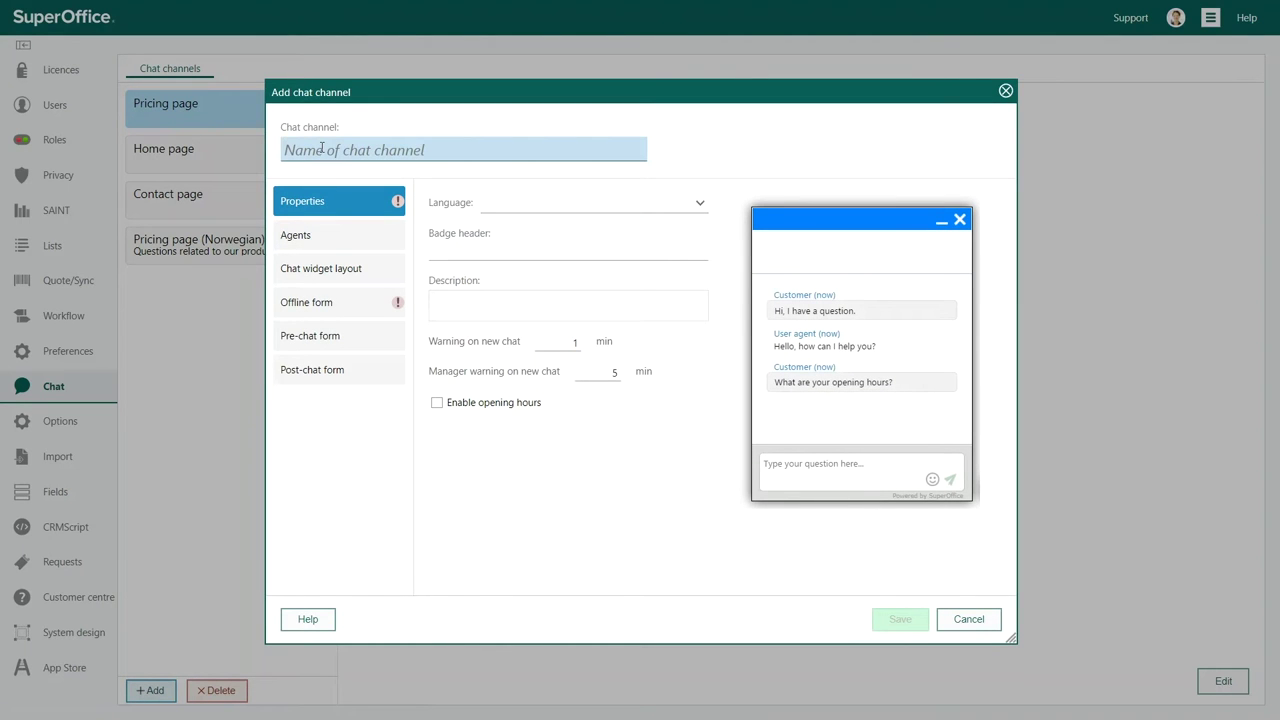
pyautogui.write('Product')
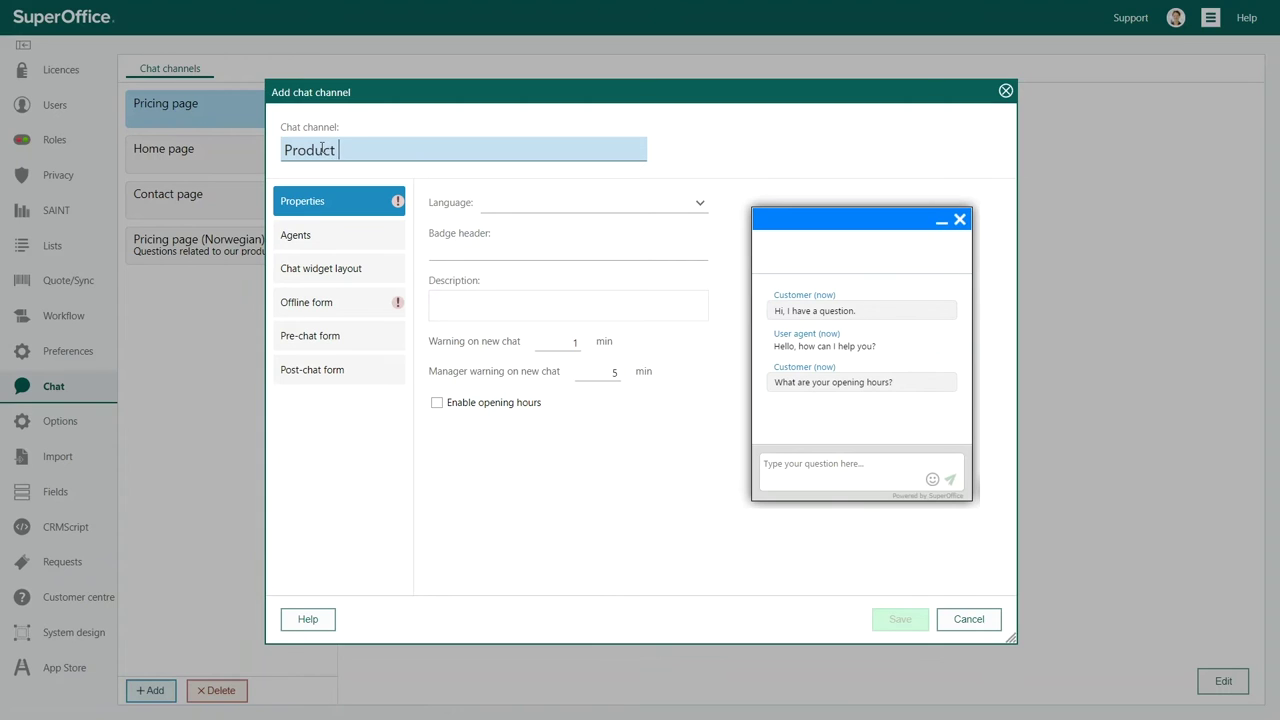
pyautogui.write(' page')
pyautogui.click(700, 203)
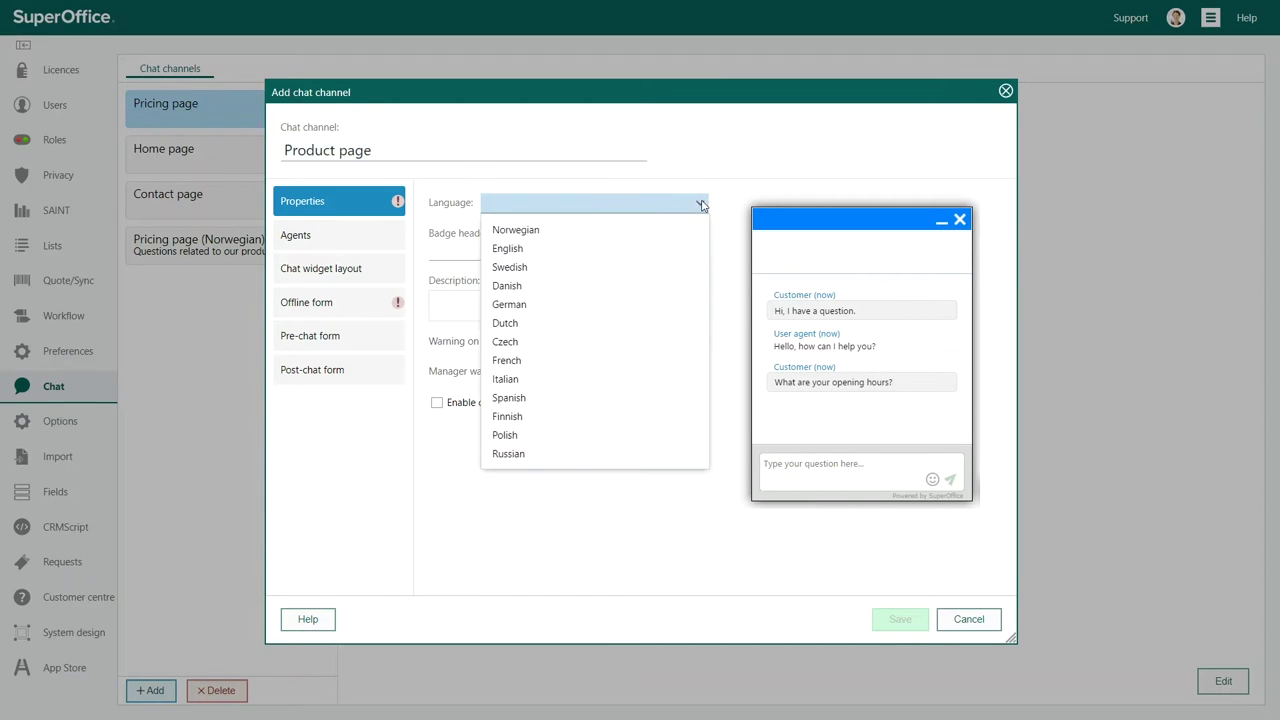
pyautogui.click(586, 248)
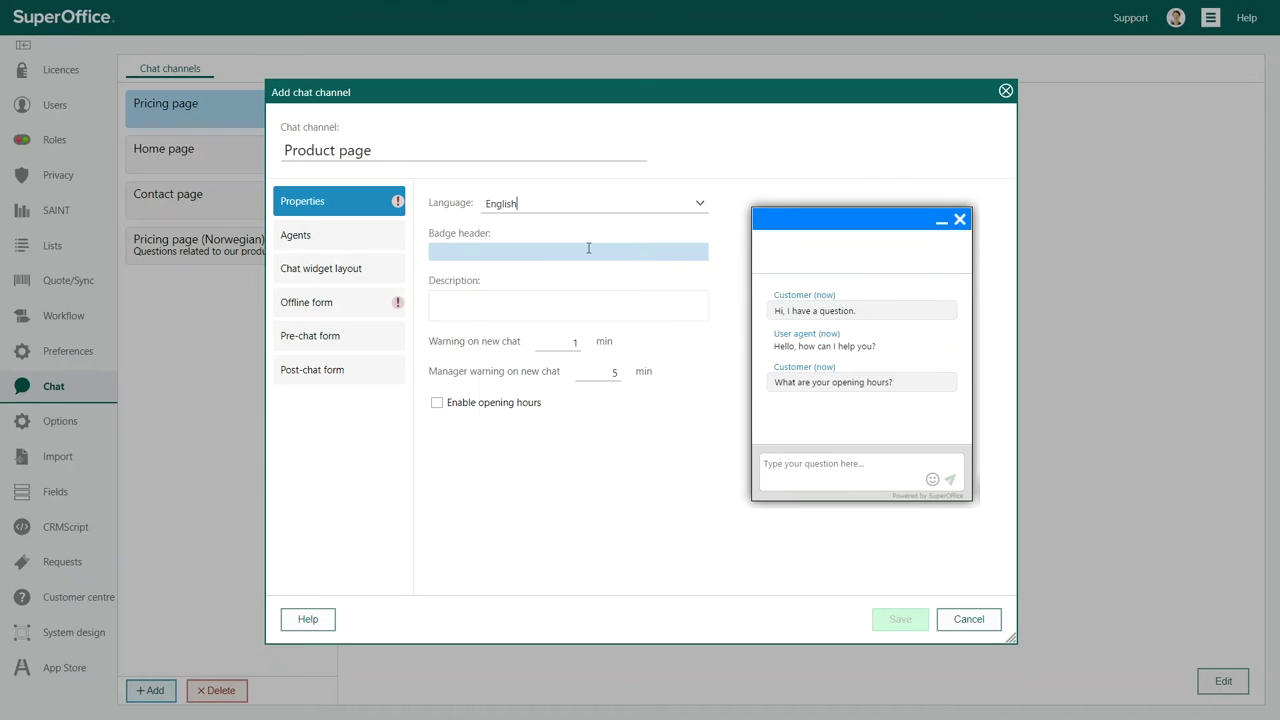
# Set the badge header to "Click here to chat with us" and the description to "Questions about our products"
pyautogui.click(440, 251)
pyautogui.write('Click here to ch')
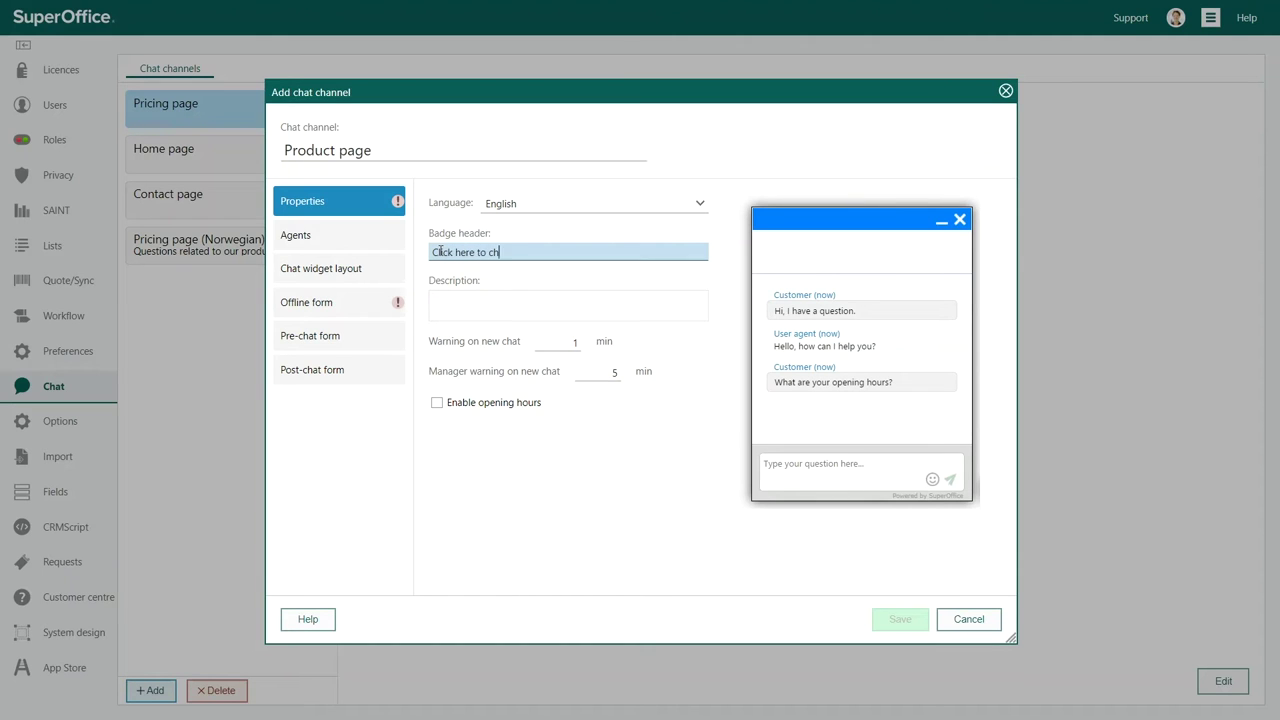
pyautogui.write('at with us')
pyautogui.press('Tab')
pyautogui.write('Questions about our products')
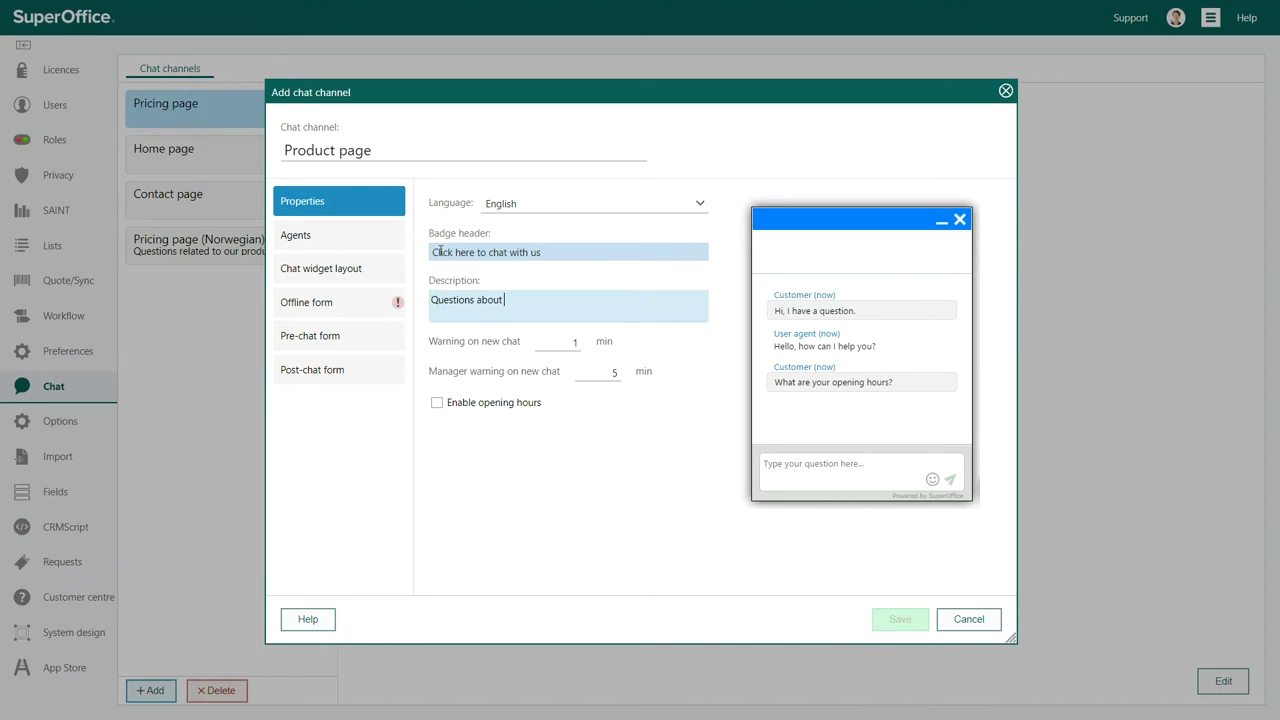
# Set the new chat warning to 2 minutes and the manager warning to 10 minutes
pyautogui.doubleClick(572, 342)
pyautogui.write('2')
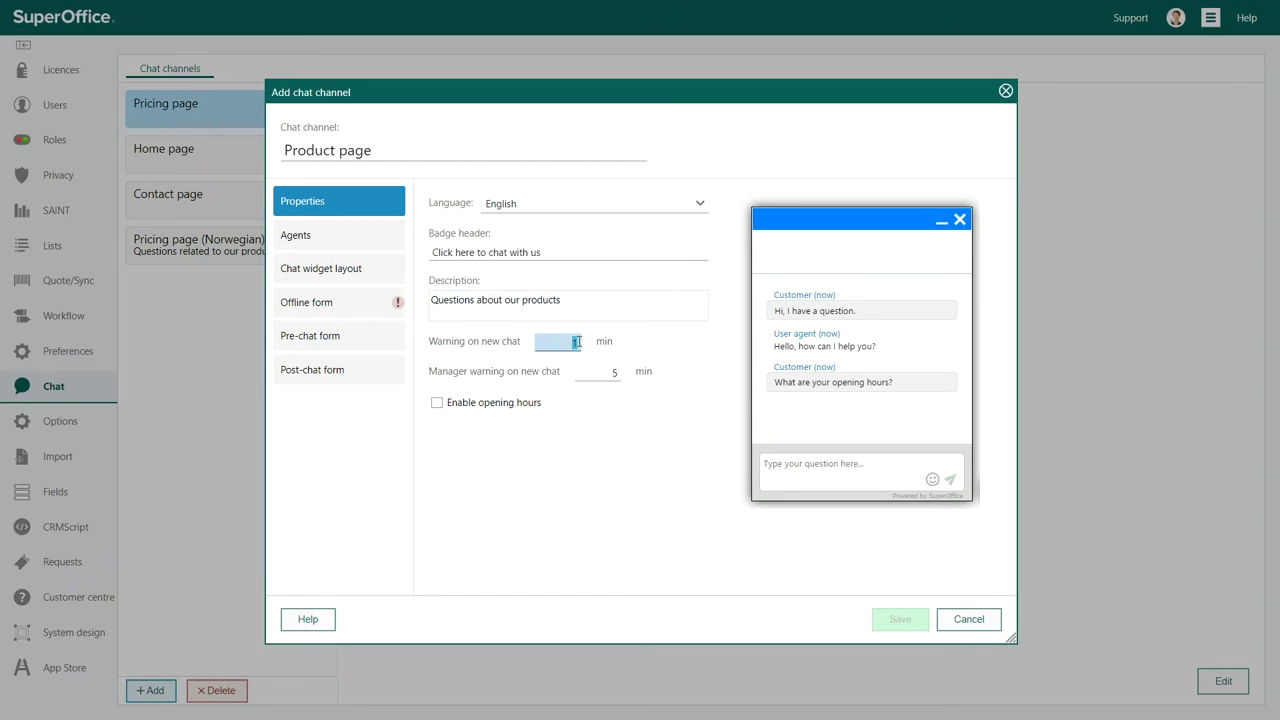
pyautogui.doubleClick(615, 373)
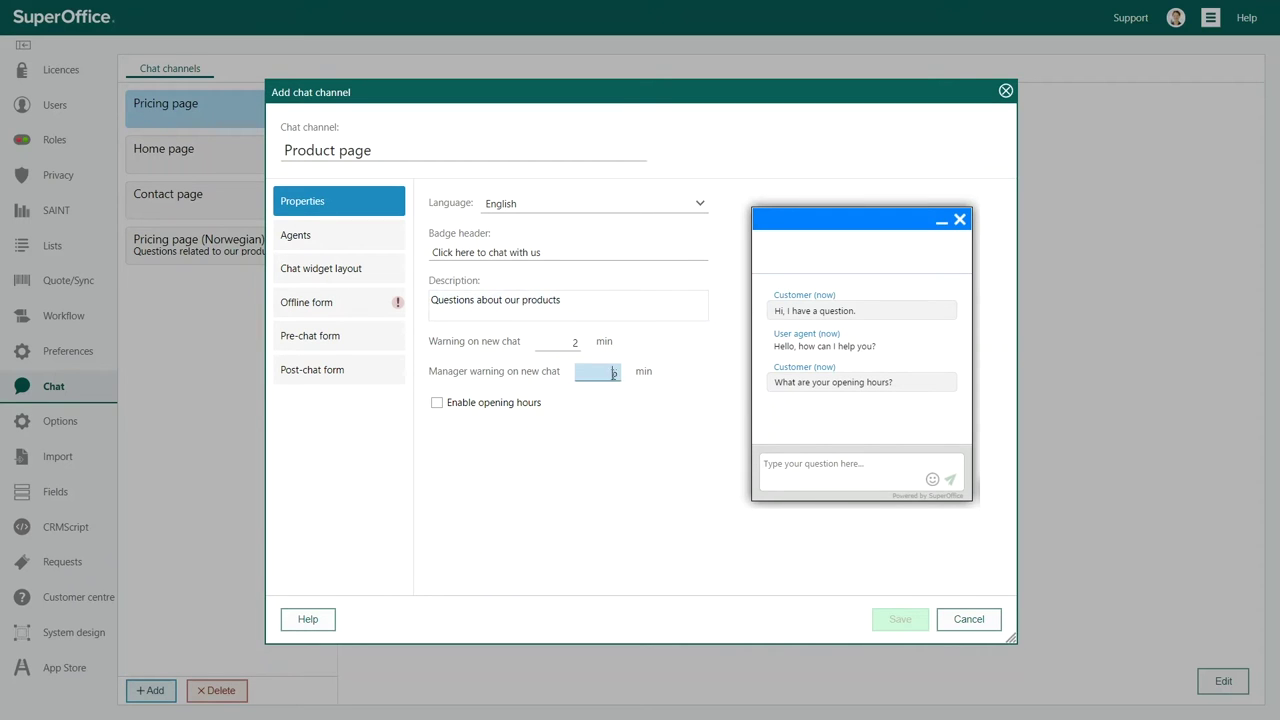
pyautogui.write('10')
# Add the second and third users of the Sales group as agents for the chat channel
pyautogui.click(374, 238)
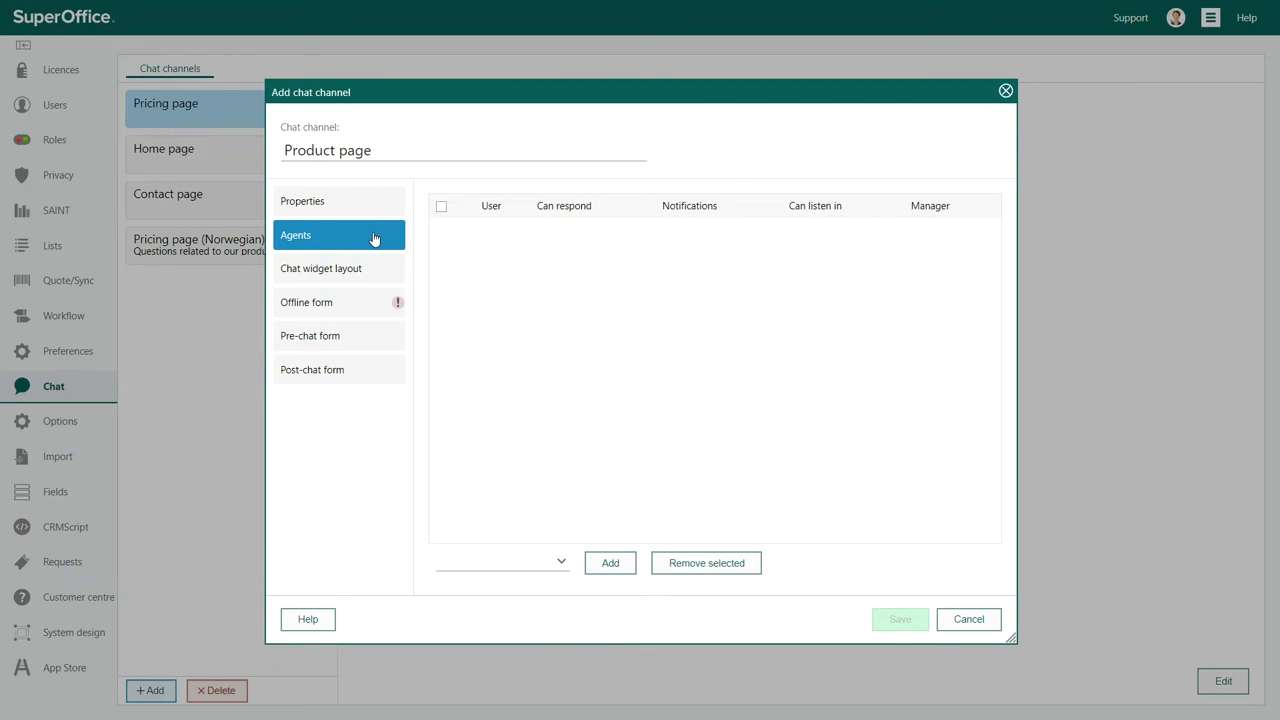
pyautogui.click(560, 563)
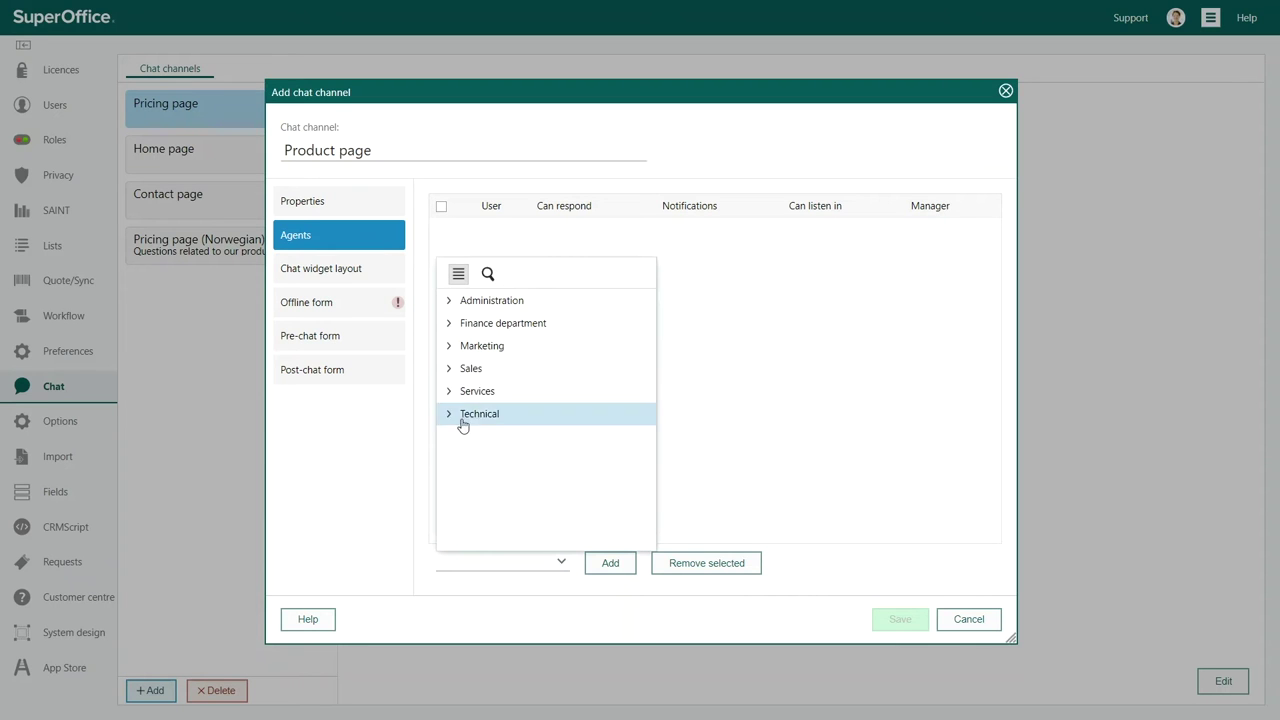
pyautogui.click(448, 370)
pyautogui.click(471, 417)
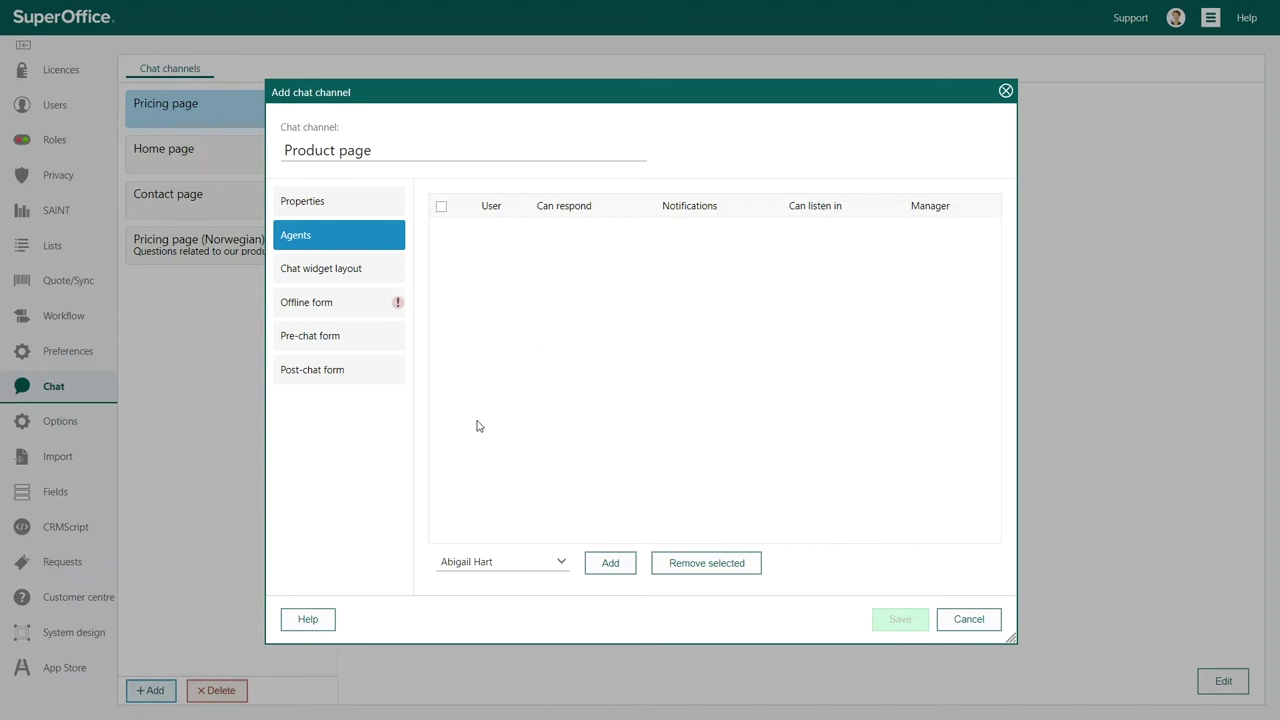
pyautogui.click(605, 563)
pyautogui.click(557, 561)
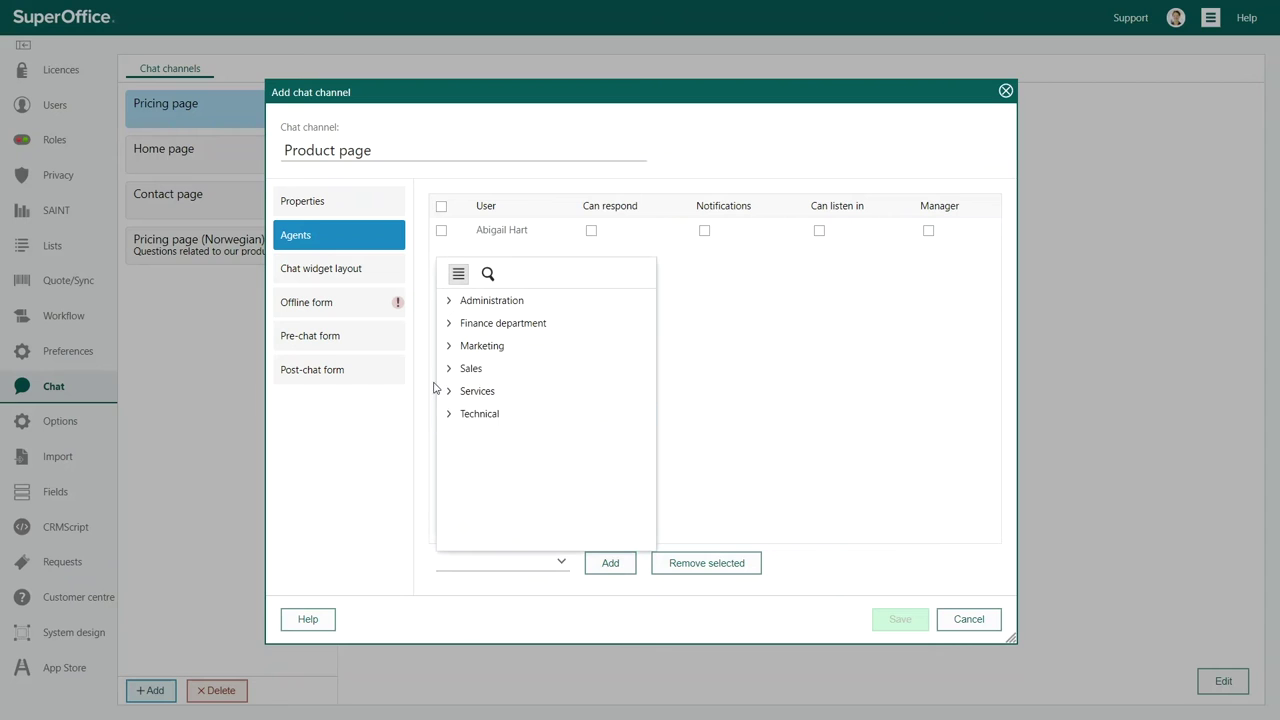
pyautogui.click(446, 370)
pyautogui.click(482, 437)
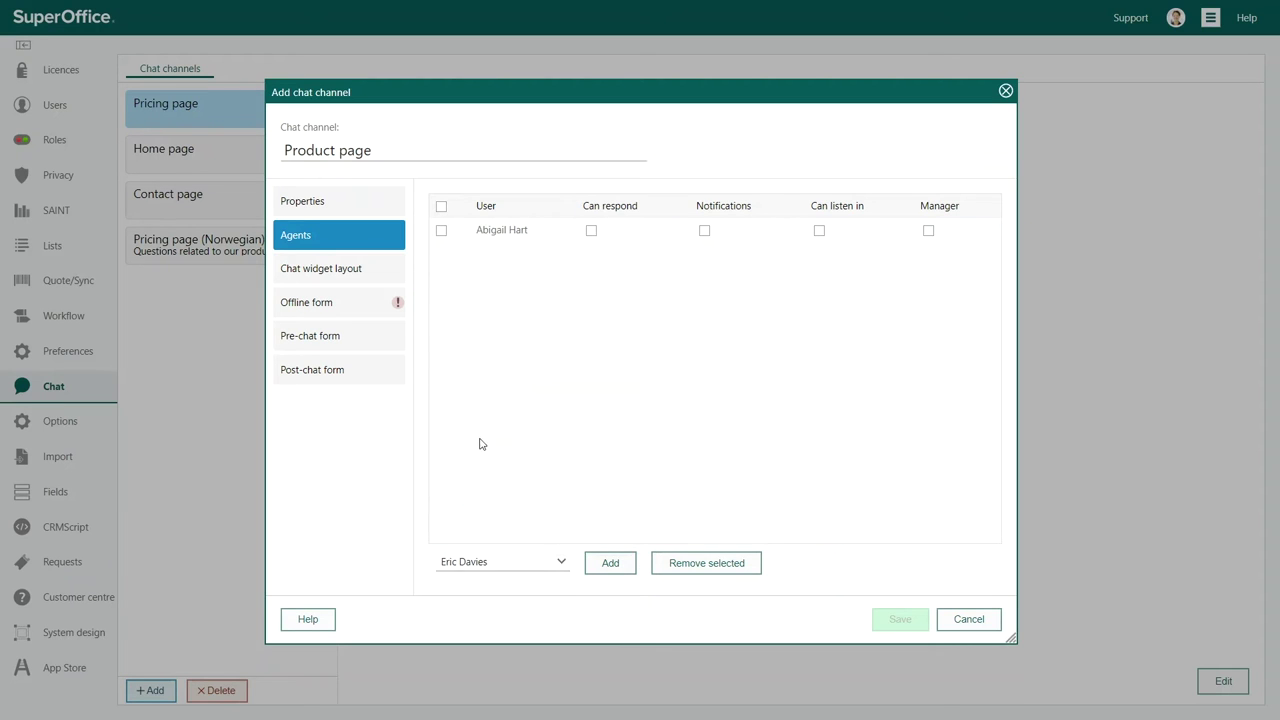
pyautogui.click(606, 563)
# Add the first user of the Marketing group as a further agent
pyautogui.click(562, 564)
pyautogui.click(448, 345)
pyautogui.click(490, 369)
pyautogui.click(608, 563)
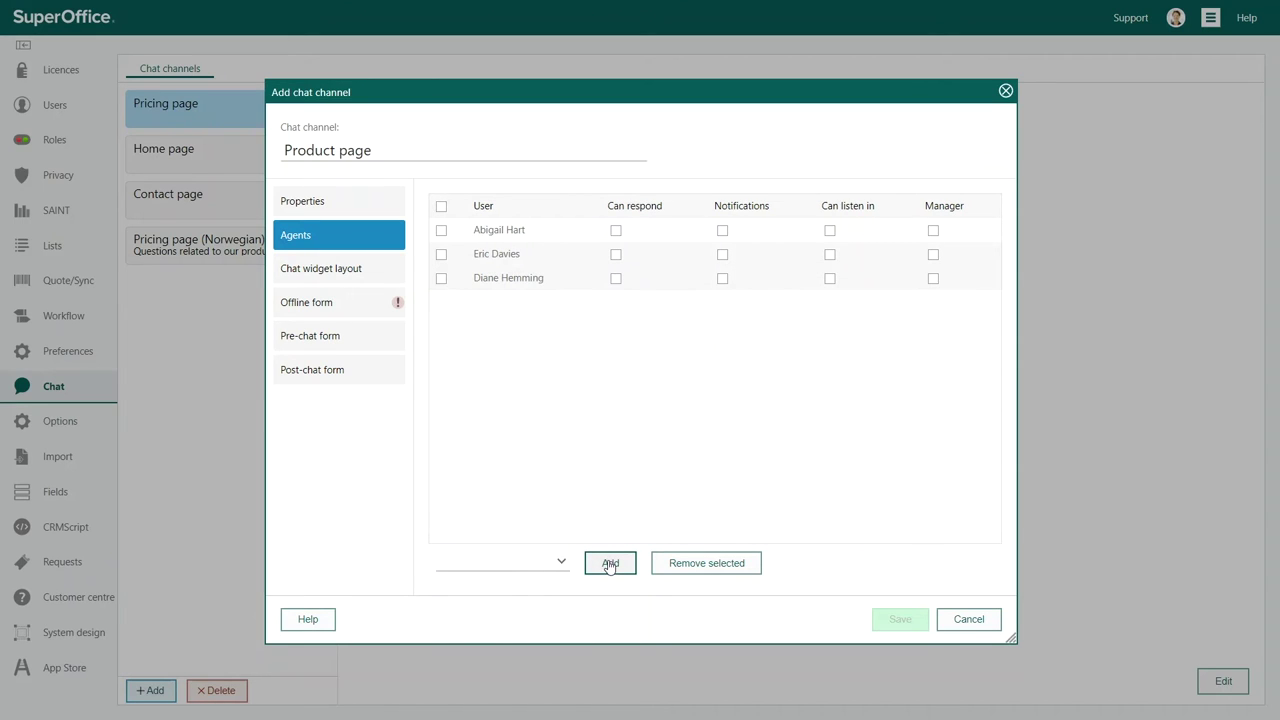
# Enable all four permissions for the first agent, and only Can respond and Notifications for the other two agents
pyautogui.click(615, 231)
pyautogui.click(829, 231)
pyautogui.click(932, 231)
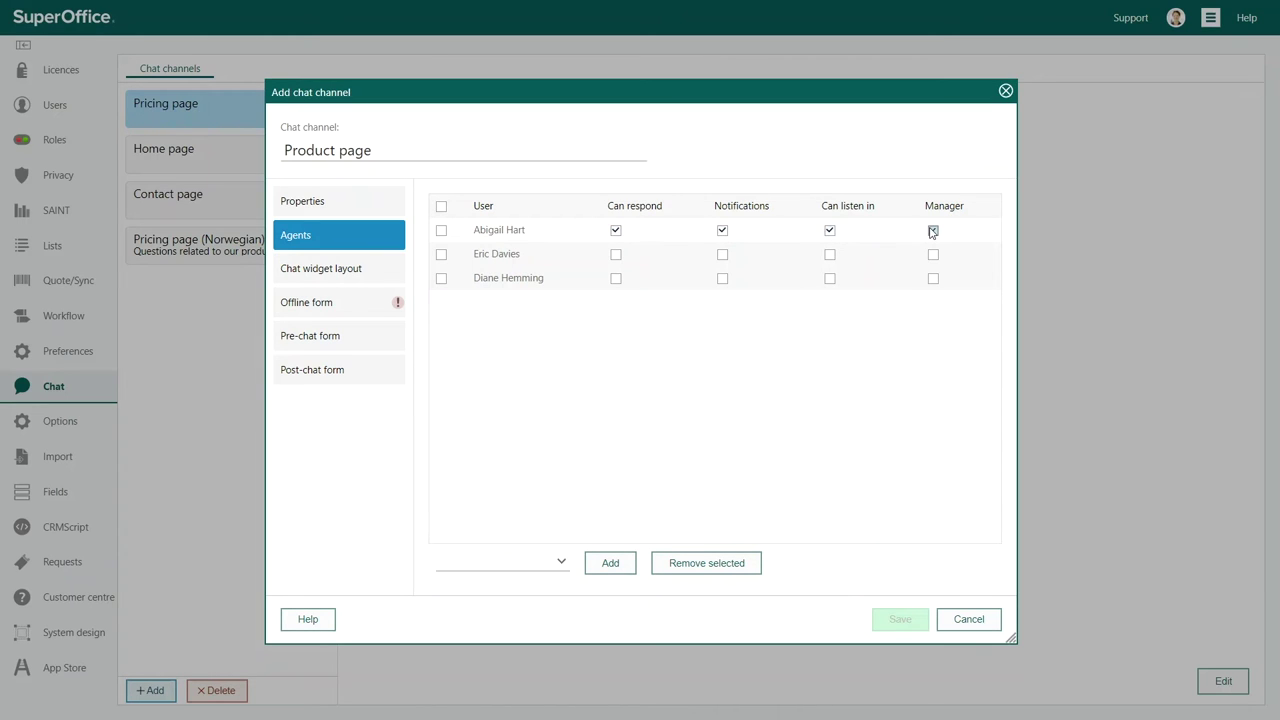
pyautogui.click(616, 255)
pyautogui.click(721, 255)
pyautogui.click(616, 279)
pyautogui.click(721, 279)
# Set the chat widget layout to the Modern theme with the web colour #0033cc
pyautogui.click(385, 270)
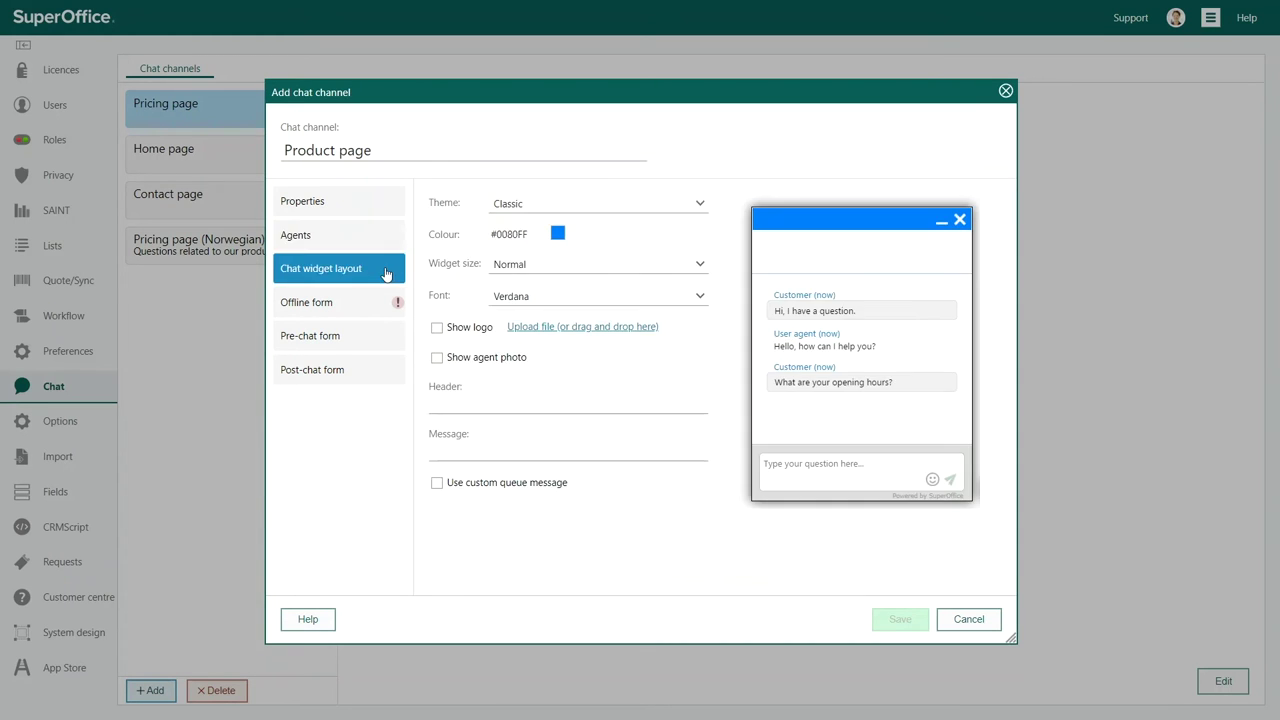
pyautogui.click(700, 203)
pyautogui.click(569, 250)
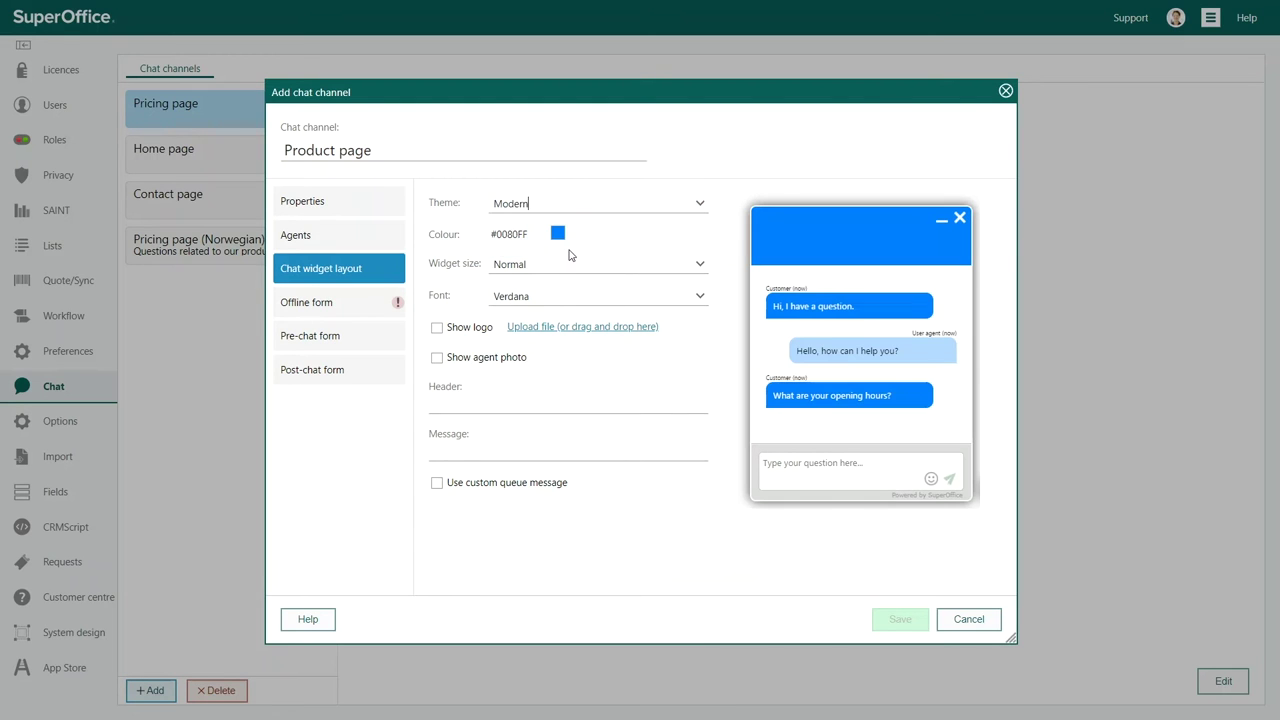
pyautogui.click(511, 234)
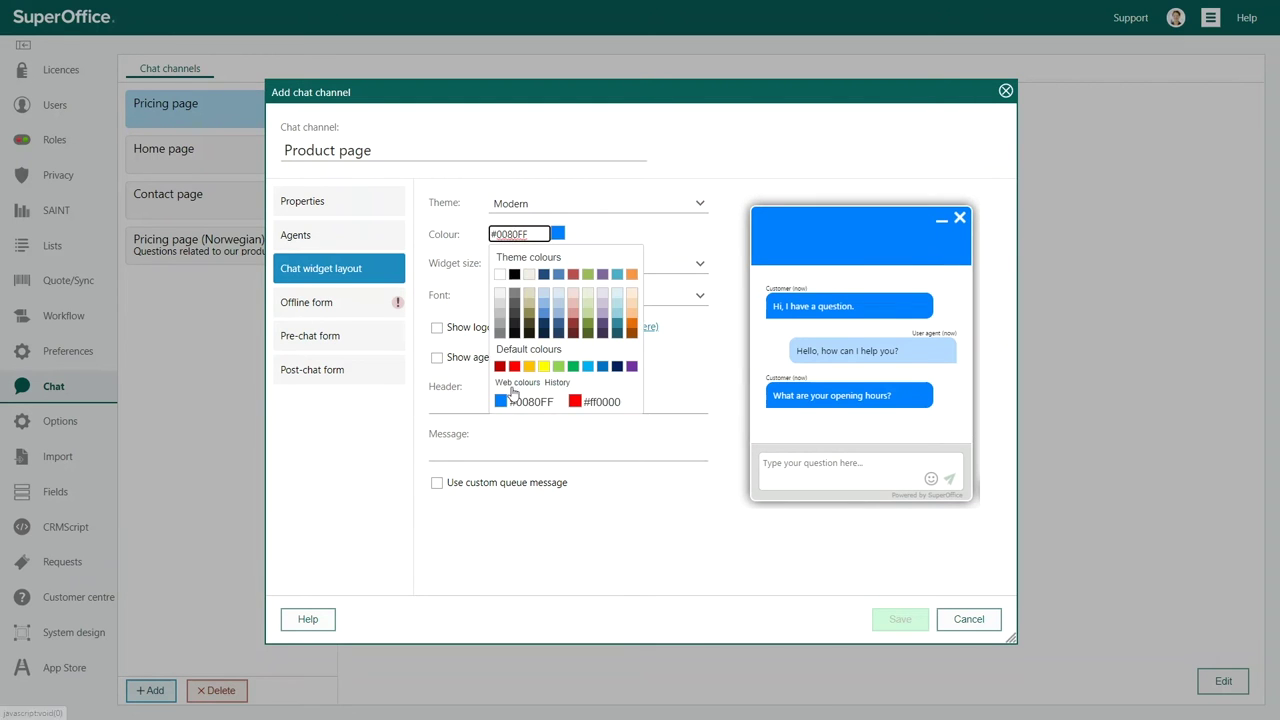
pyautogui.click(517, 382)
pyautogui.click(569, 268)
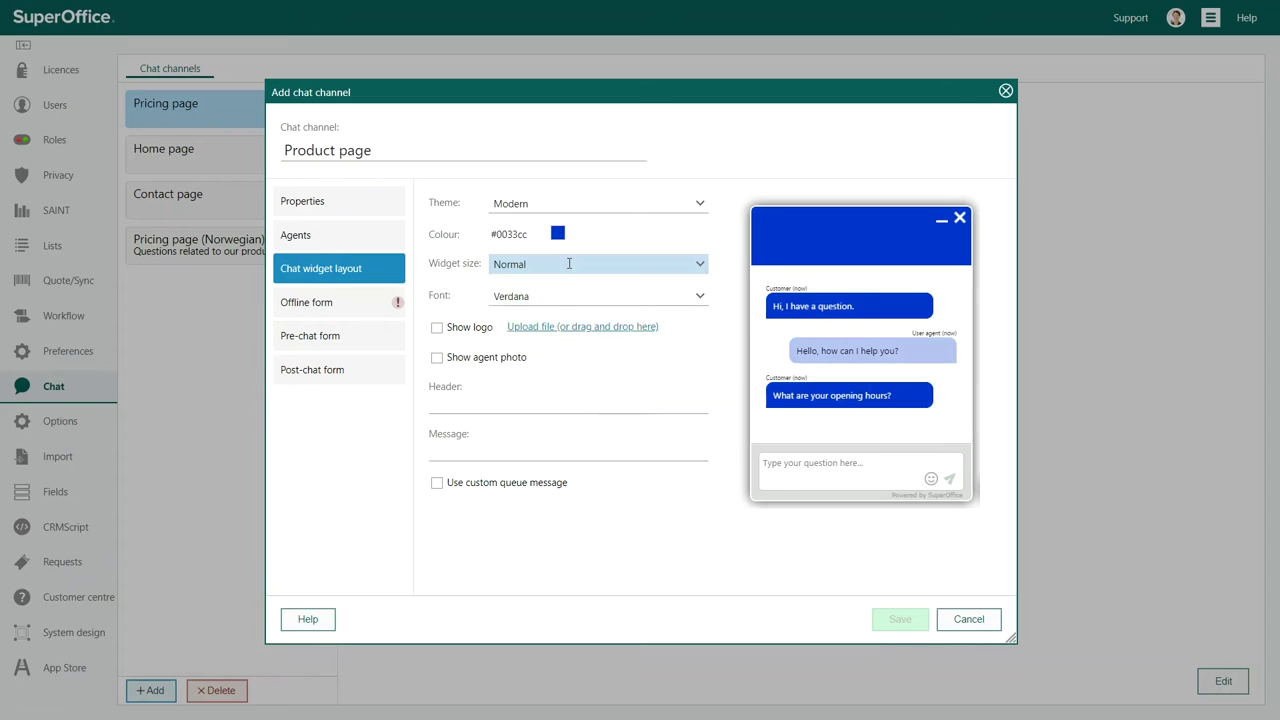
# Set the widget size to Large and its font to Arial
pyautogui.click(649, 263)
pyautogui.click(663, 309)
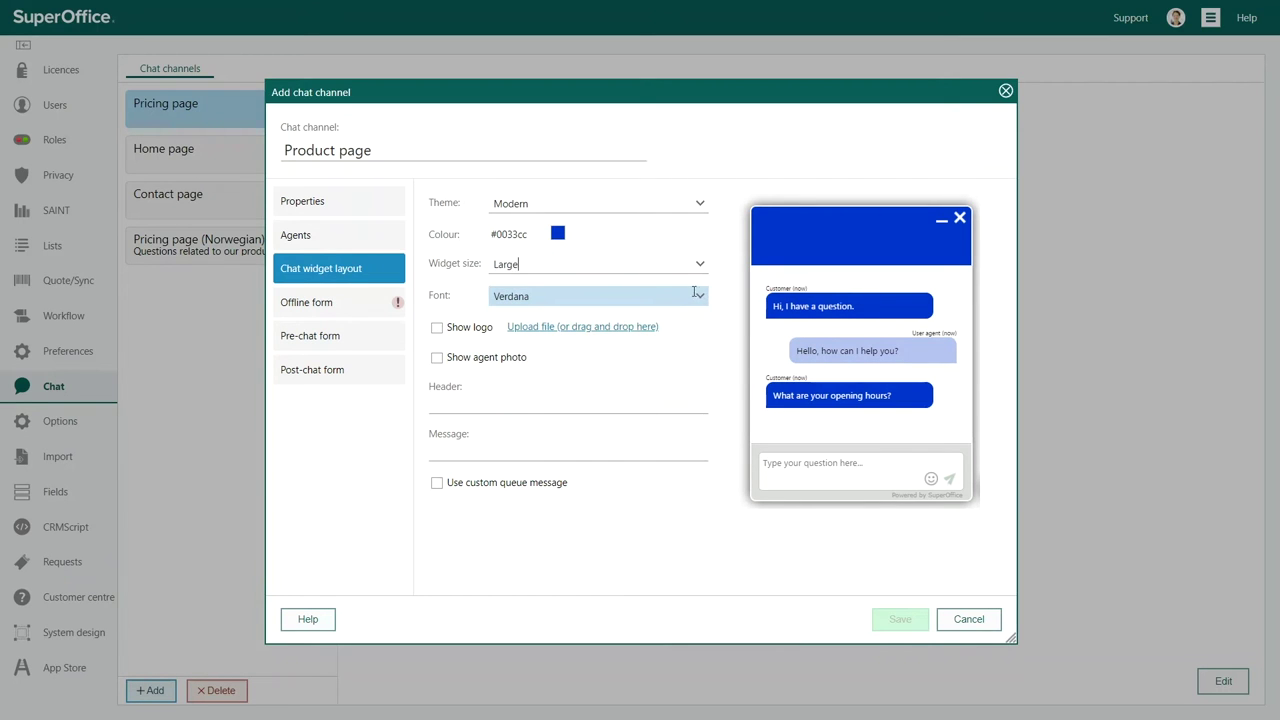
pyautogui.click(697, 296)
pyautogui.click(538, 342)
# Show a logo in the chat widget using the uploaded BridgeCom logo file, and enable the agent photo
pyautogui.click(436, 328)
pyautogui.click(527, 327)
pyautogui.click(674, 266)
pyautogui.click(824, 490)
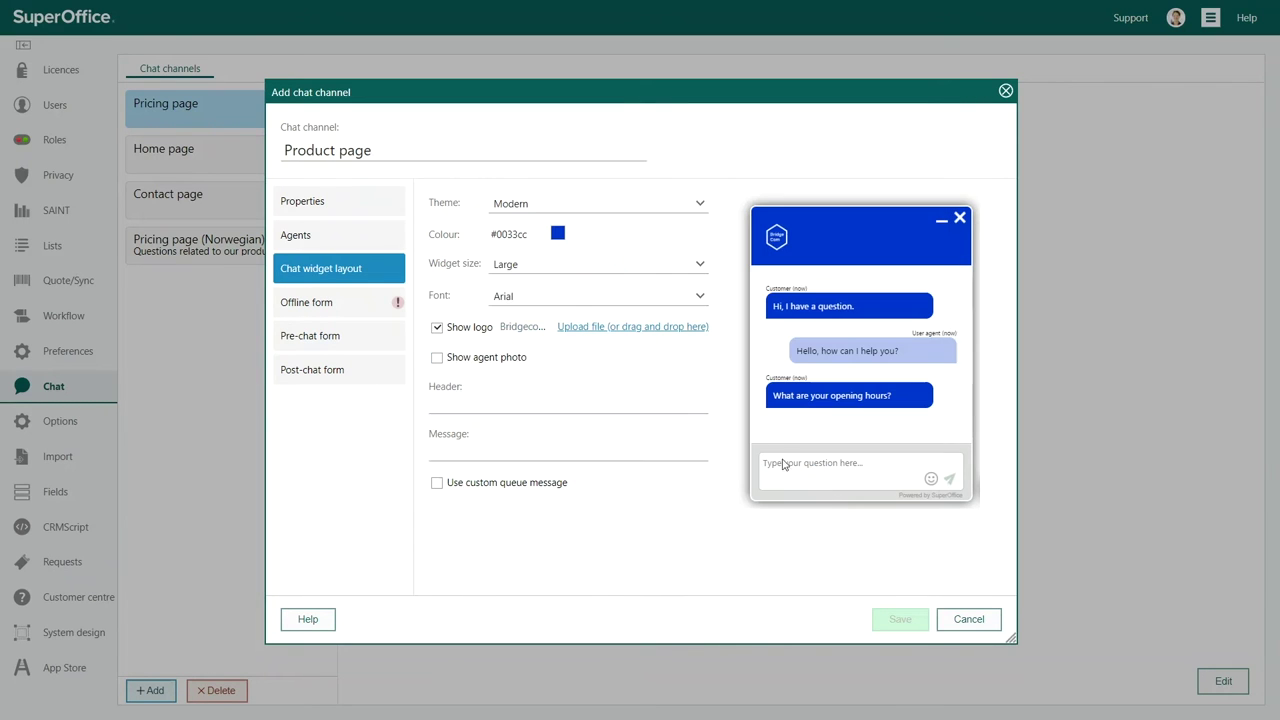
pyautogui.click(436, 358)
# Set the widget header to "WELCOME TO OUR CHAT" and the message to "How can we help you today?"
pyautogui.click(434, 404)
pyautogui.write('WELCOME TO OUR CHAT')
pyautogui.press('Tab')
pyautogui.write('How can we help you today?')
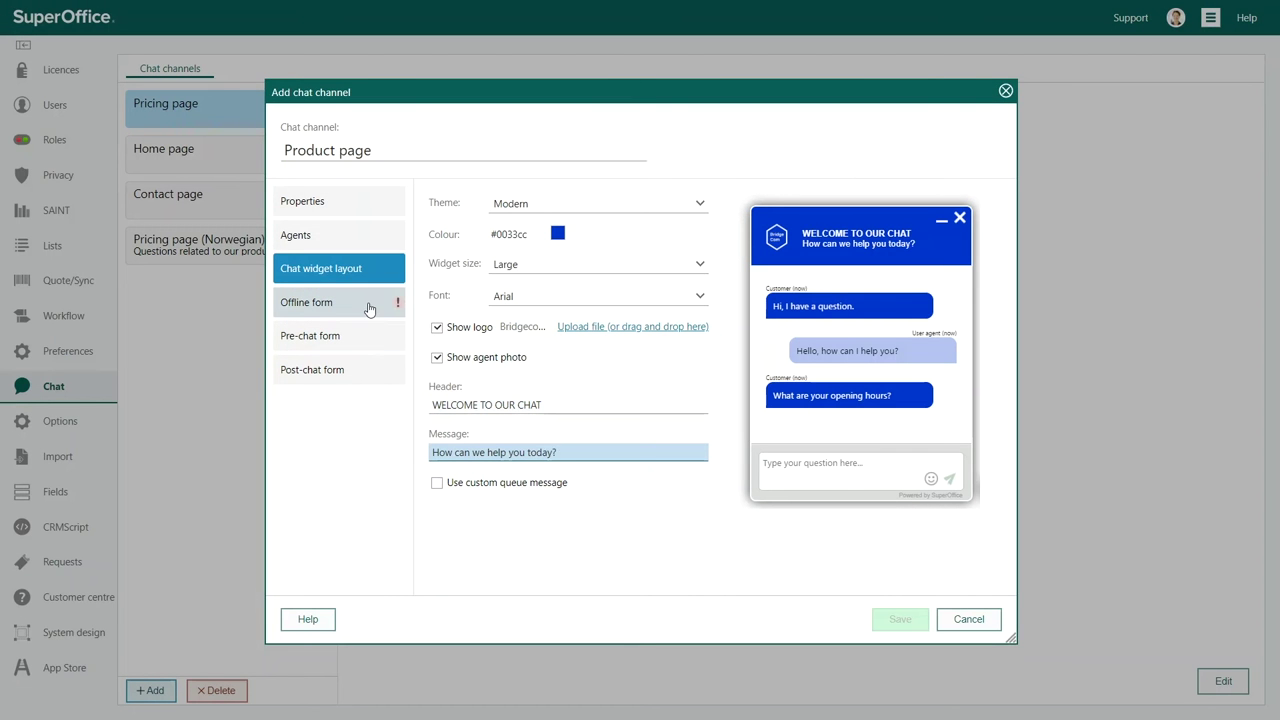
# Give the offline form the header "Sorry, all our agents are busy at the moment" and message "Leave us a message and we'll get back to you as soon as possible"
pyautogui.click(368, 307)
pyautogui.click(437, 217)
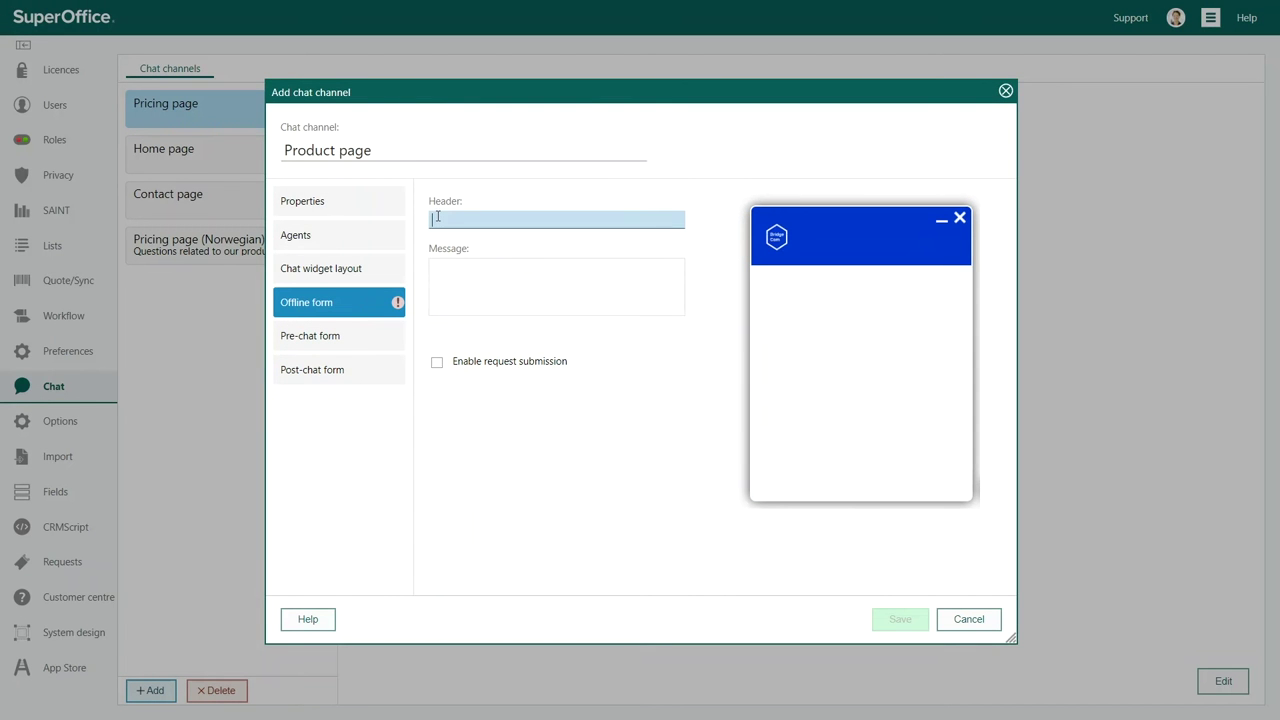
pyautogui.write('Sorry, all our agents are busy at the moment')
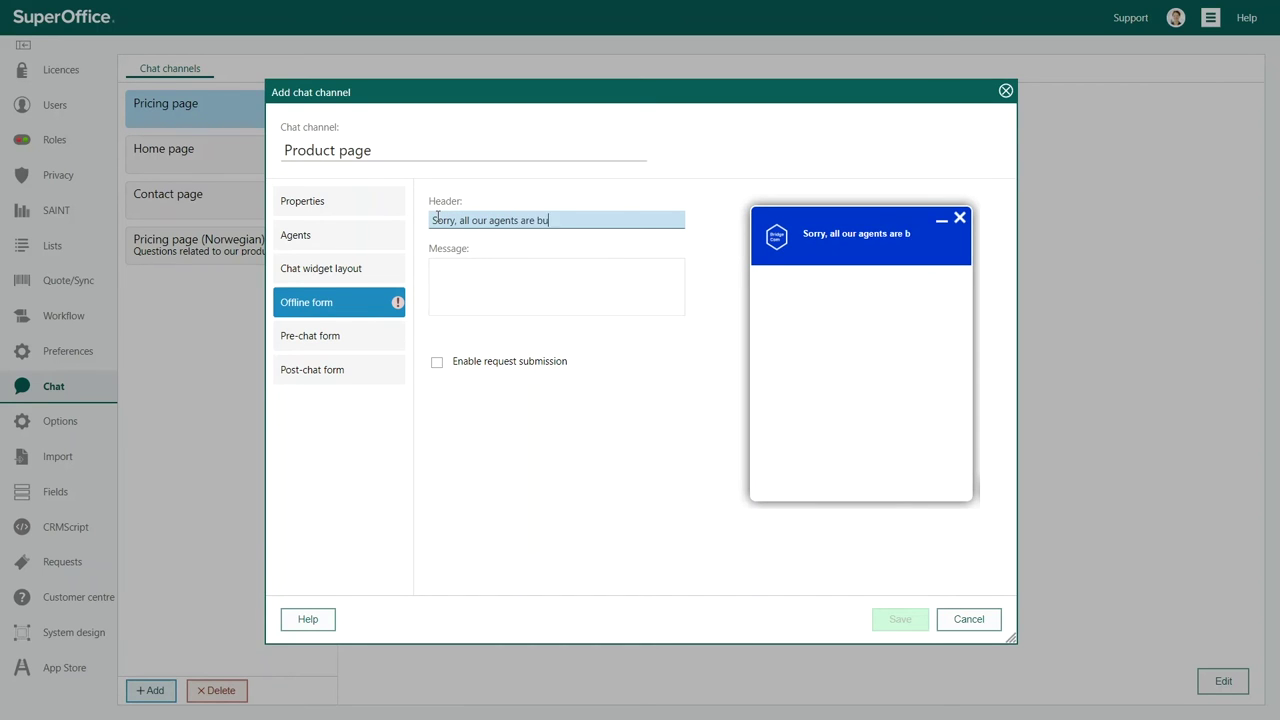
pyautogui.press('Tab')
pyautogui.write('L')
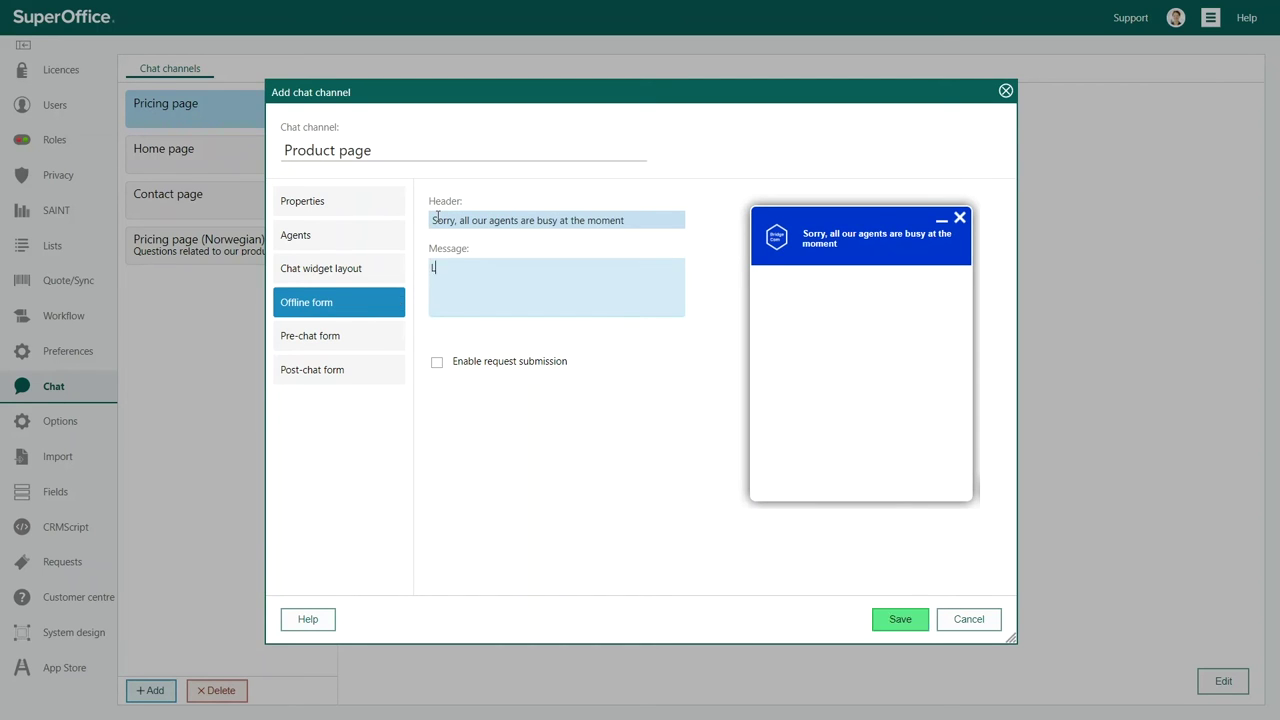
pyautogui.write("eave us a message and we'll get back to you as soon as possible")
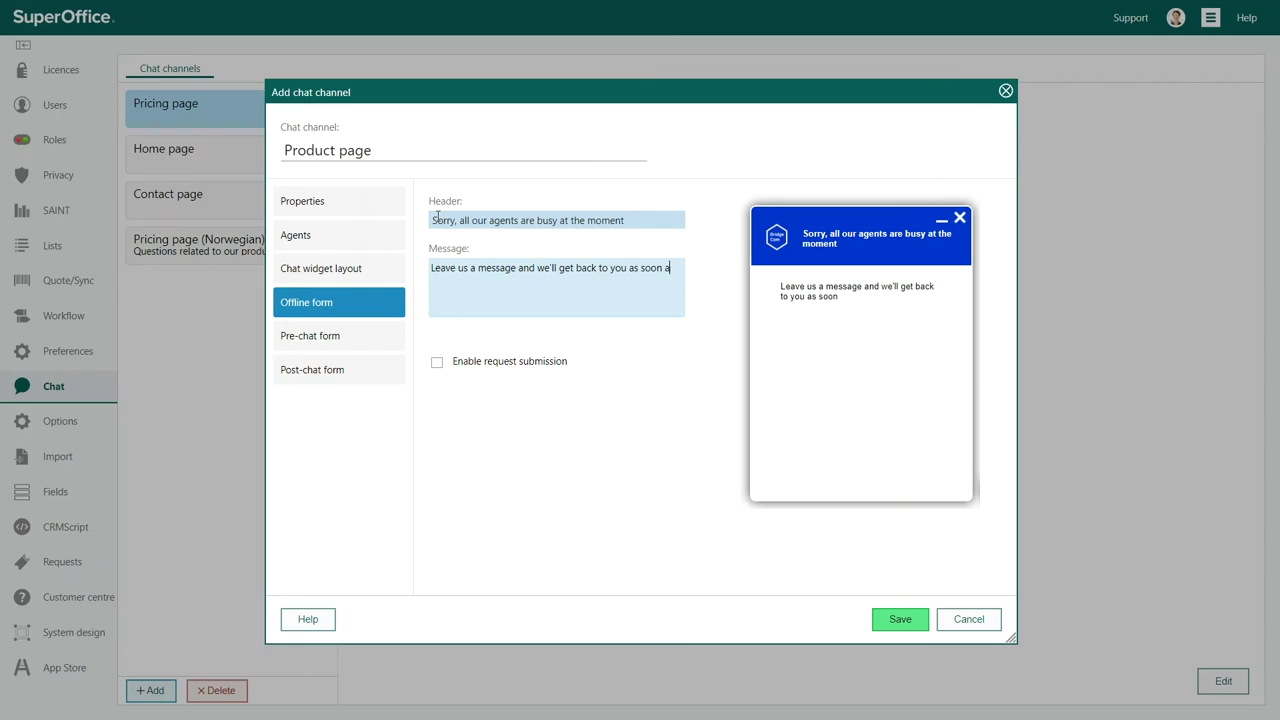
# Enable request submission on the offline form with category Sale/Products, priority Medium, and full name as an additional mandatory field
pyautogui.click(437, 362)
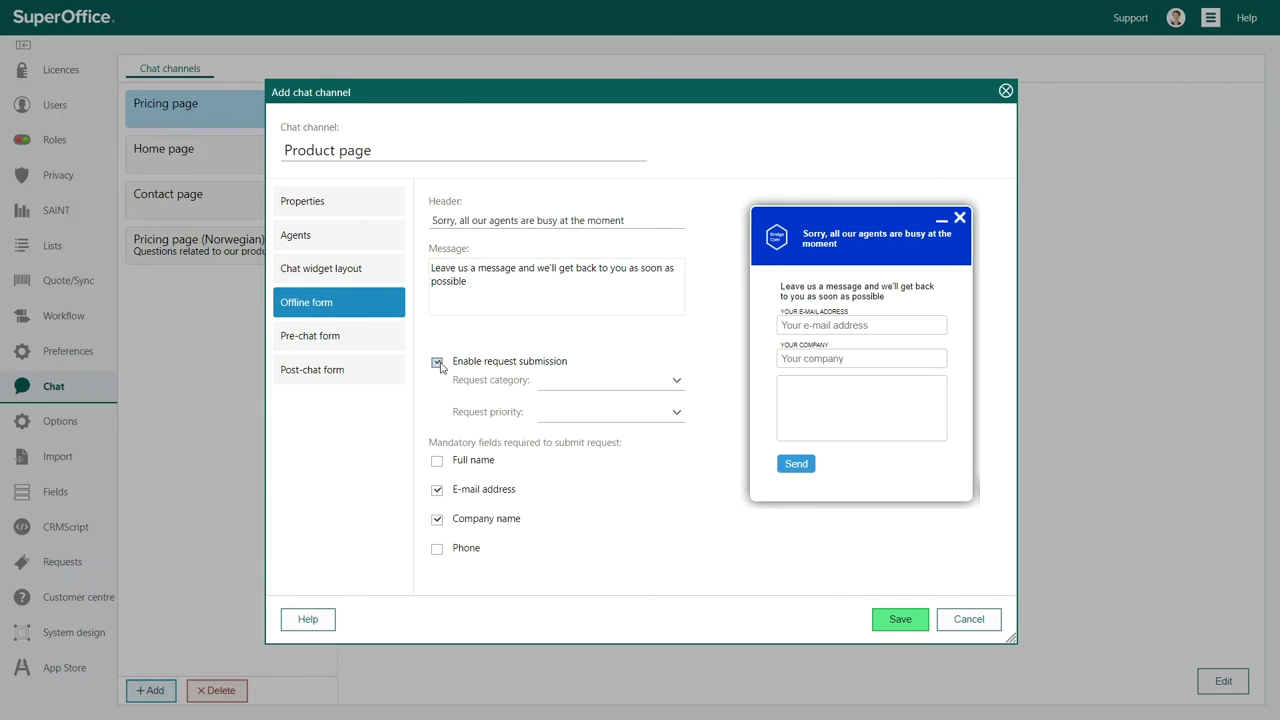
pyautogui.click(676, 381)
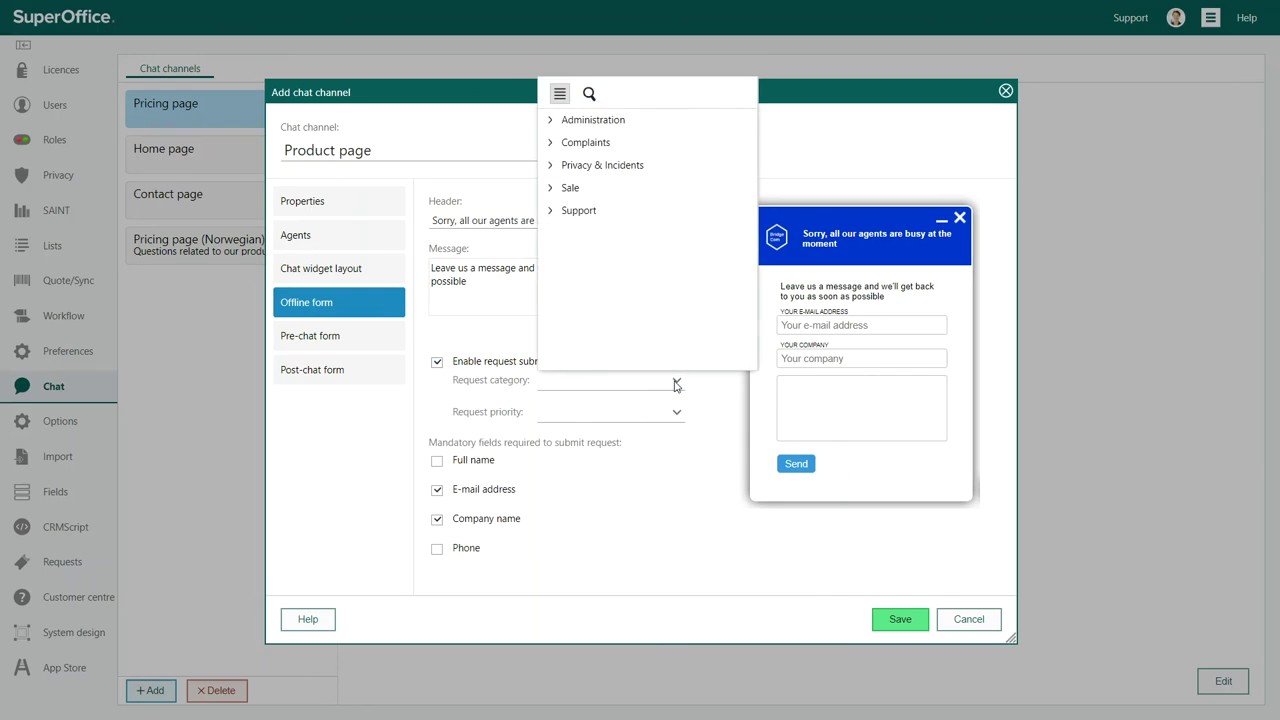
pyautogui.click(549, 189)
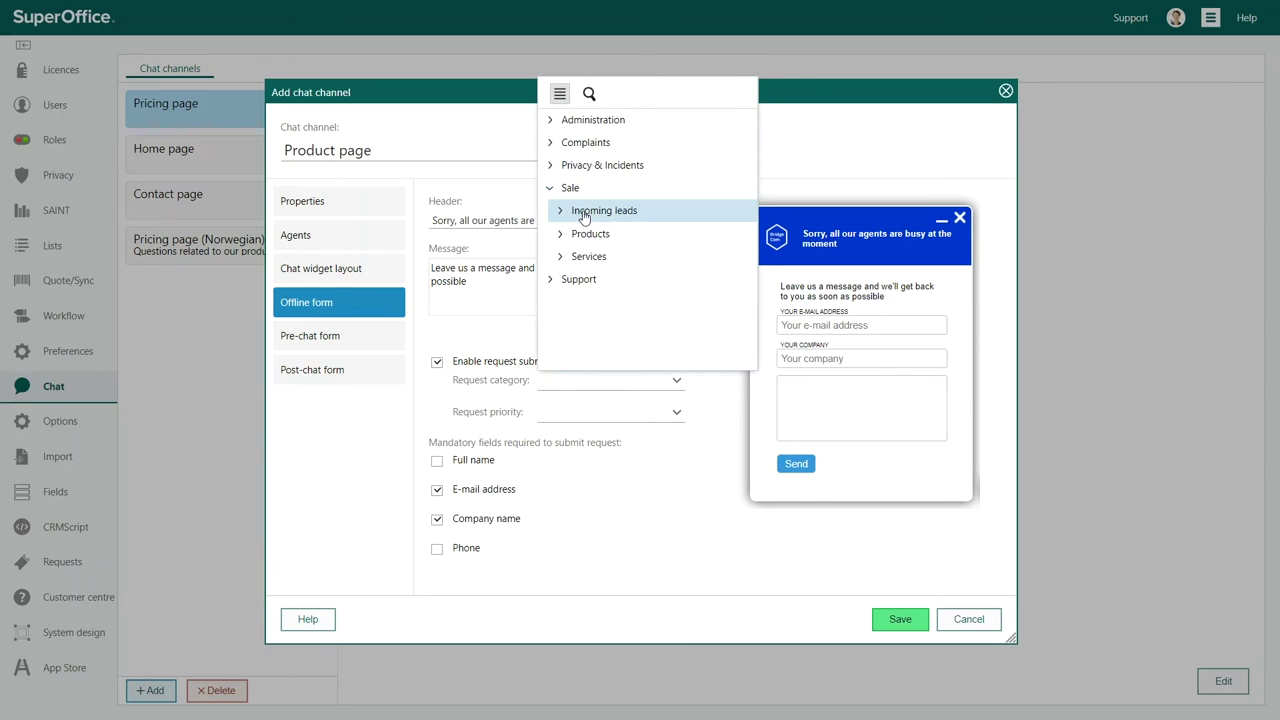
pyautogui.click(589, 236)
pyautogui.click(676, 412)
pyautogui.click(580, 174)
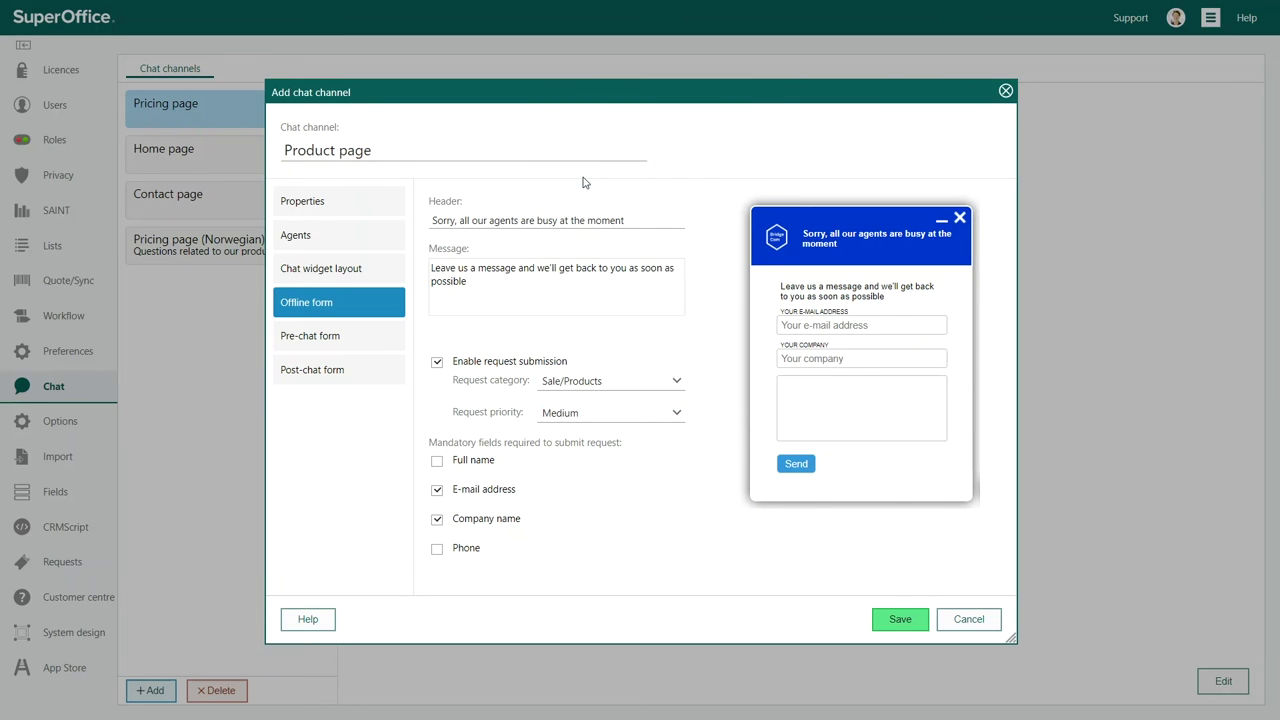
pyautogui.click(437, 461)
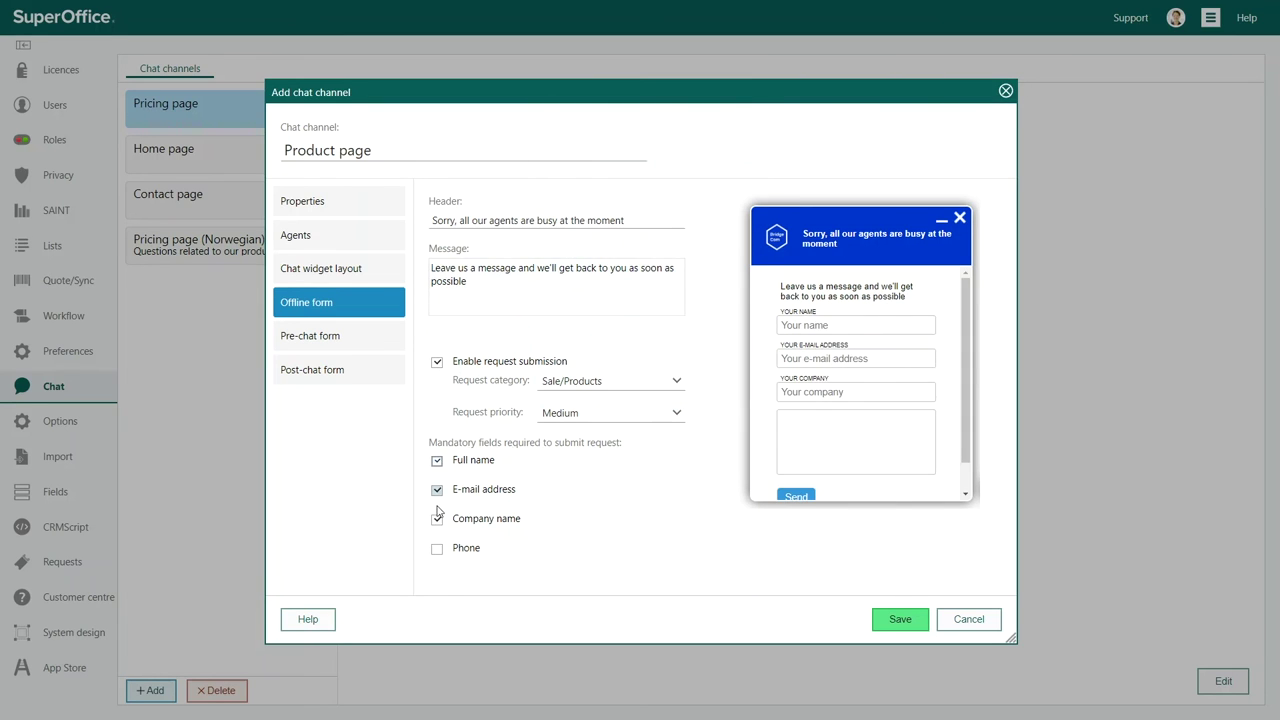
# Make the phone number a mandatory field for submitting a request from the offline form
pyautogui.click(437, 549)
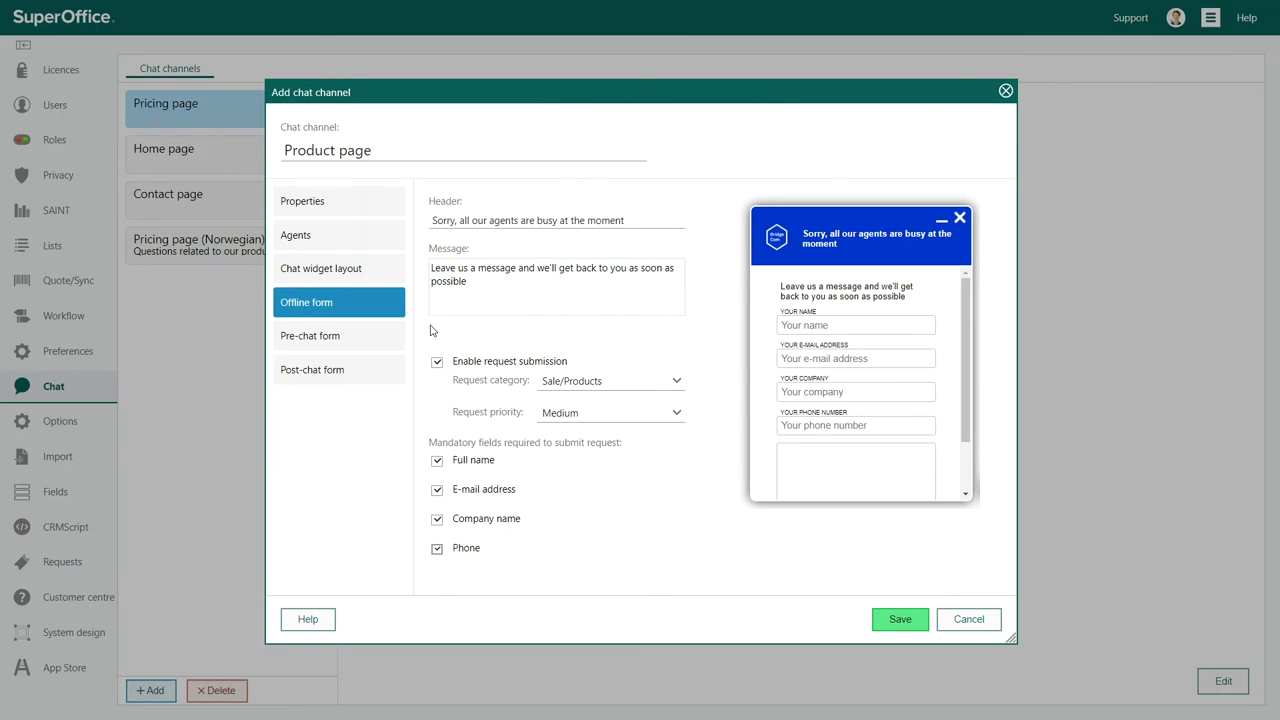
# Set the pre-chat form's message to "Please fill in the information below"
pyautogui.click(386, 337)
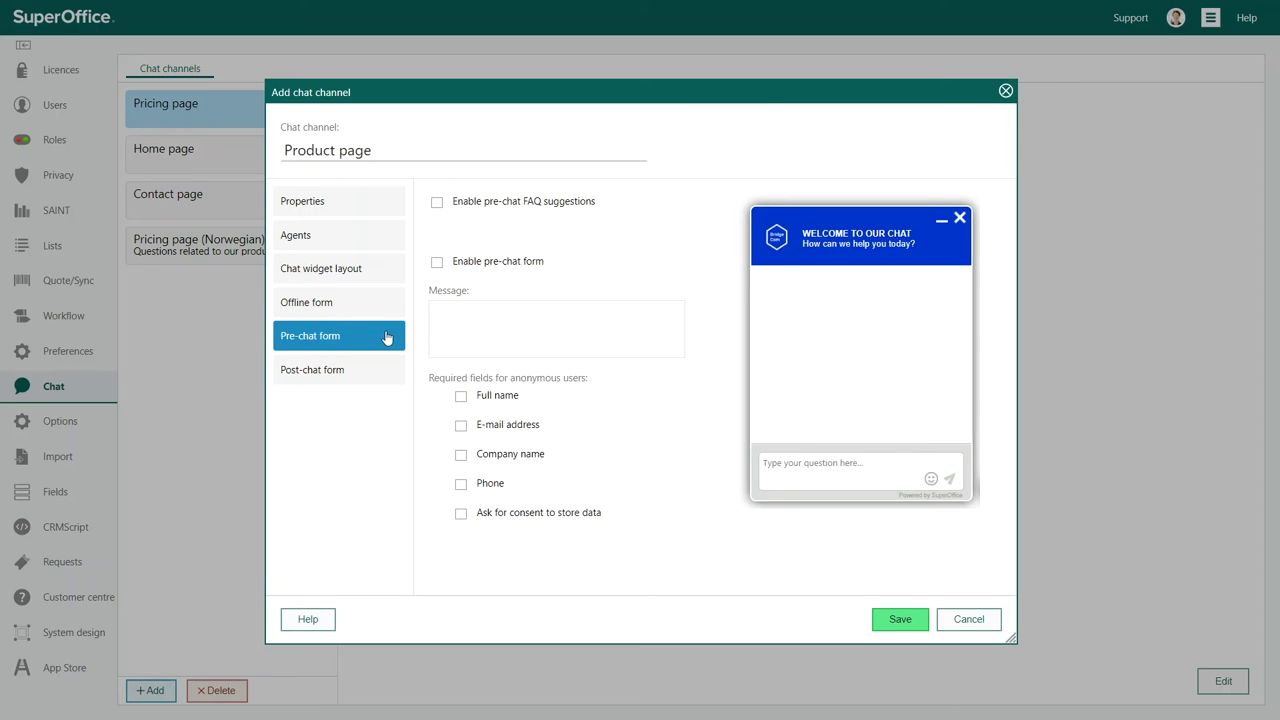
pyautogui.click(441, 317)
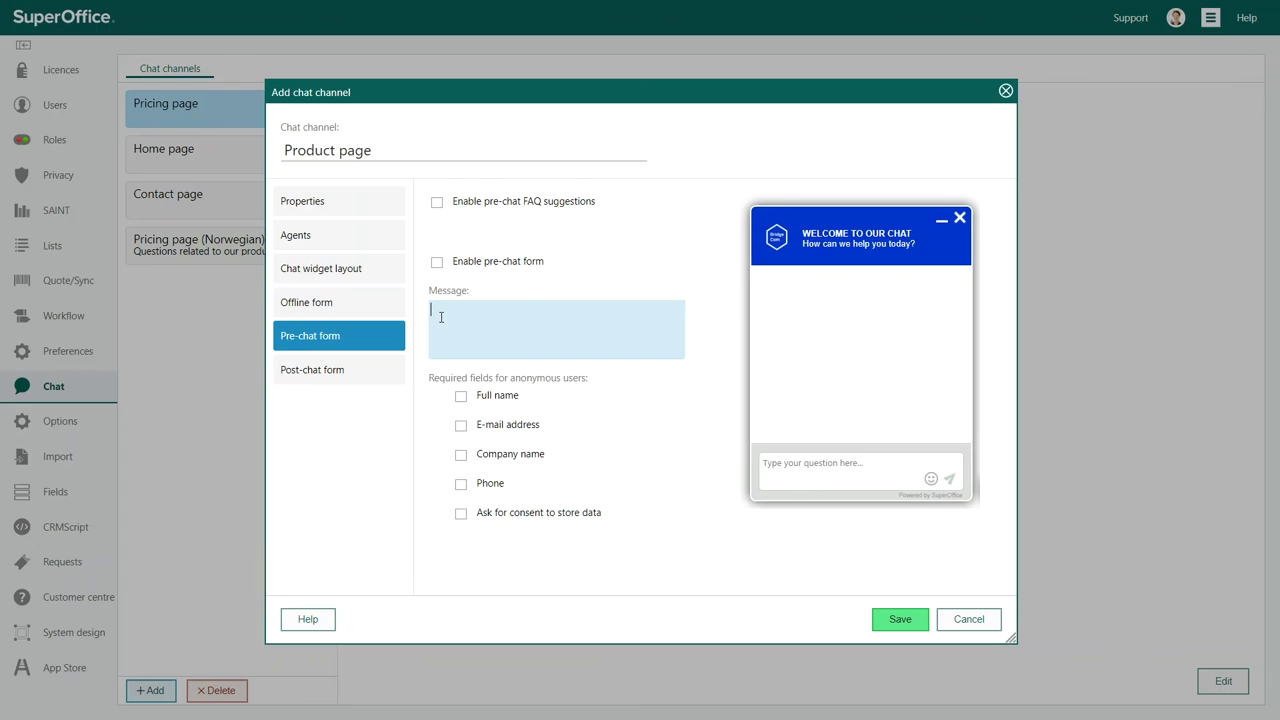
pyautogui.write('Please fill in the information bel')
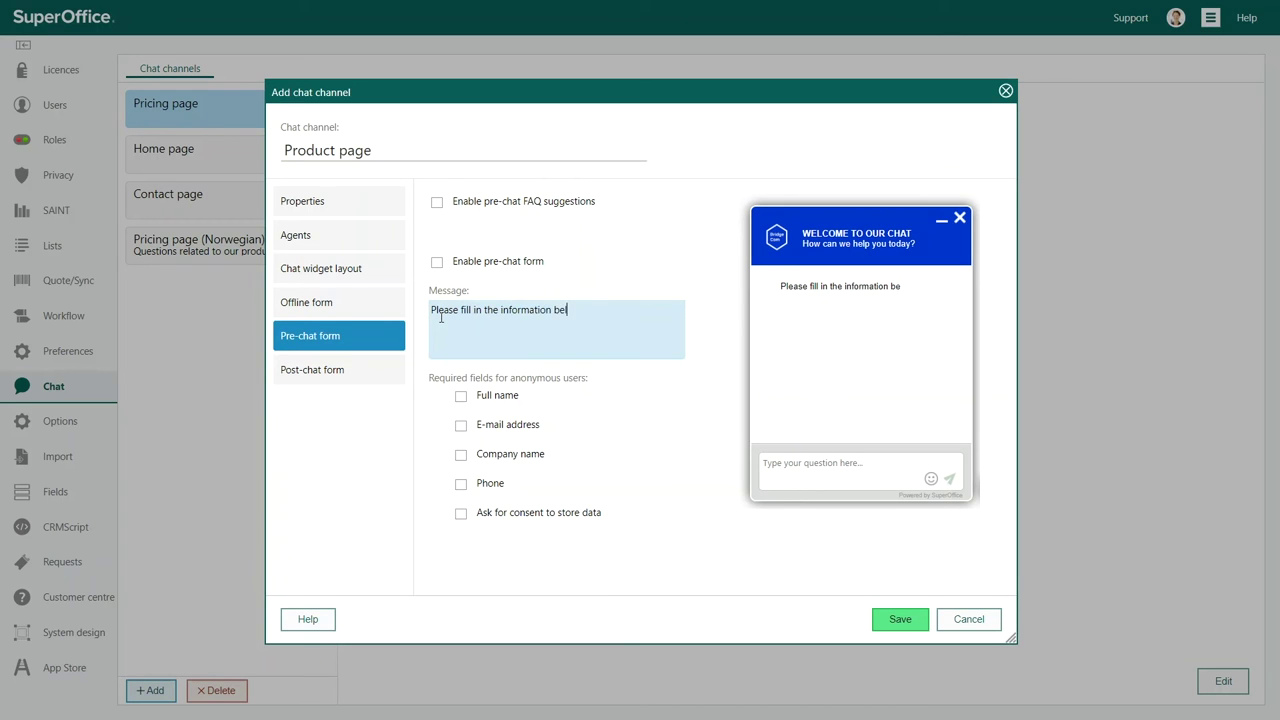
pyautogui.write('ow')
# Require full name, e-mail address, company name, phone and consent to store data from anonymous users in the pre-chat form
pyautogui.click(461, 397)
pyautogui.click(461, 426)
pyautogui.click(461, 455)
pyautogui.click(461, 484)
pyautogui.click(461, 513)
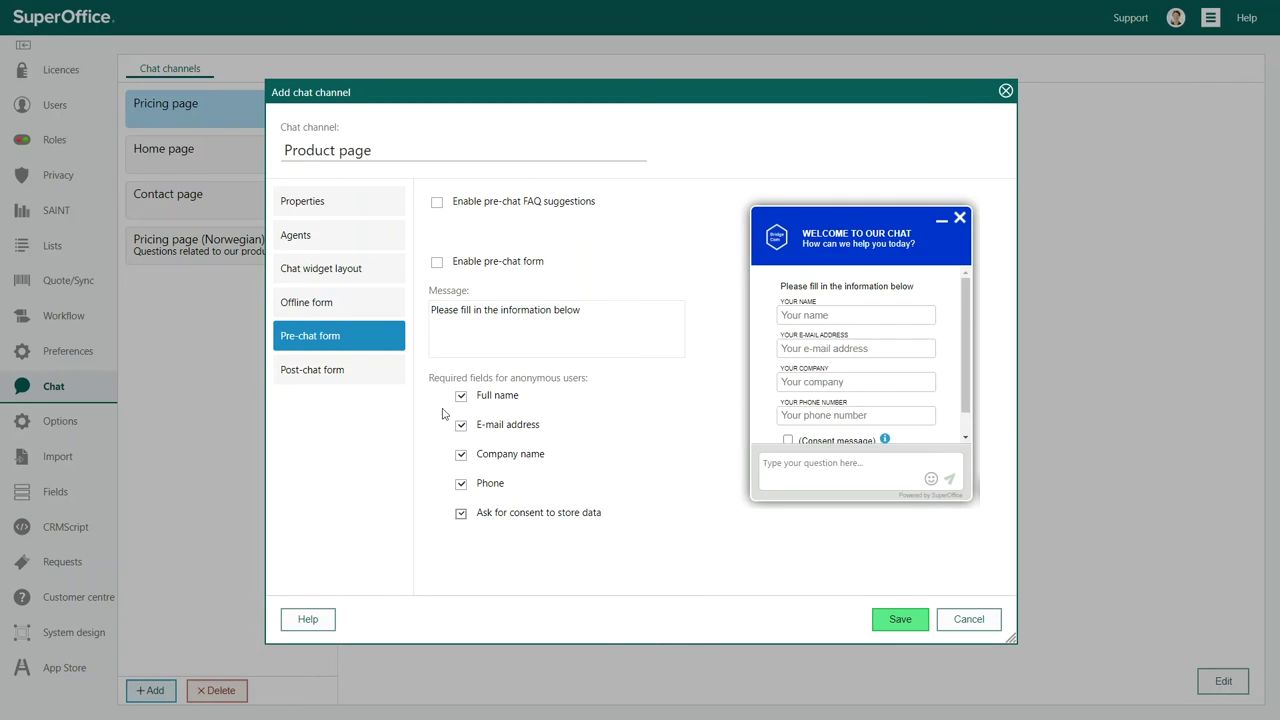
# Enable the pre-chat form and pre-chat FAQ suggestions, using FAQ as the suggestion folder
pyautogui.click(437, 264)
pyautogui.click(437, 202)
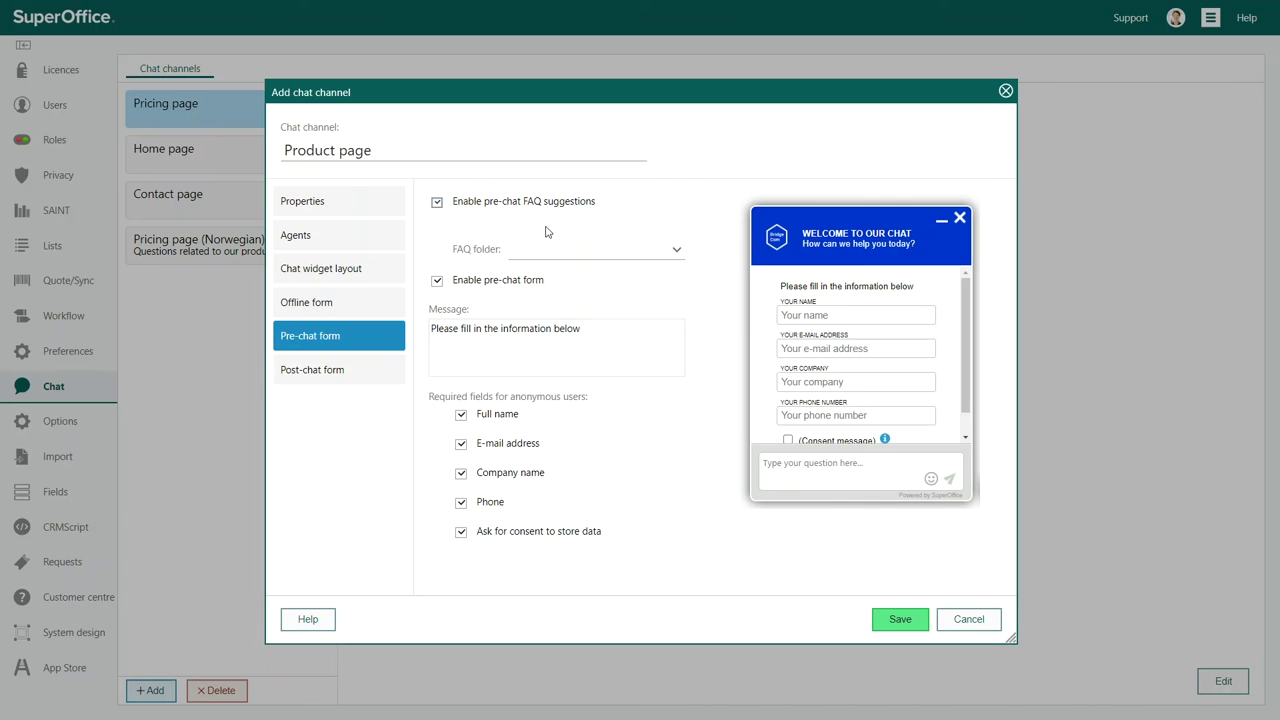
pyautogui.click(675, 250)
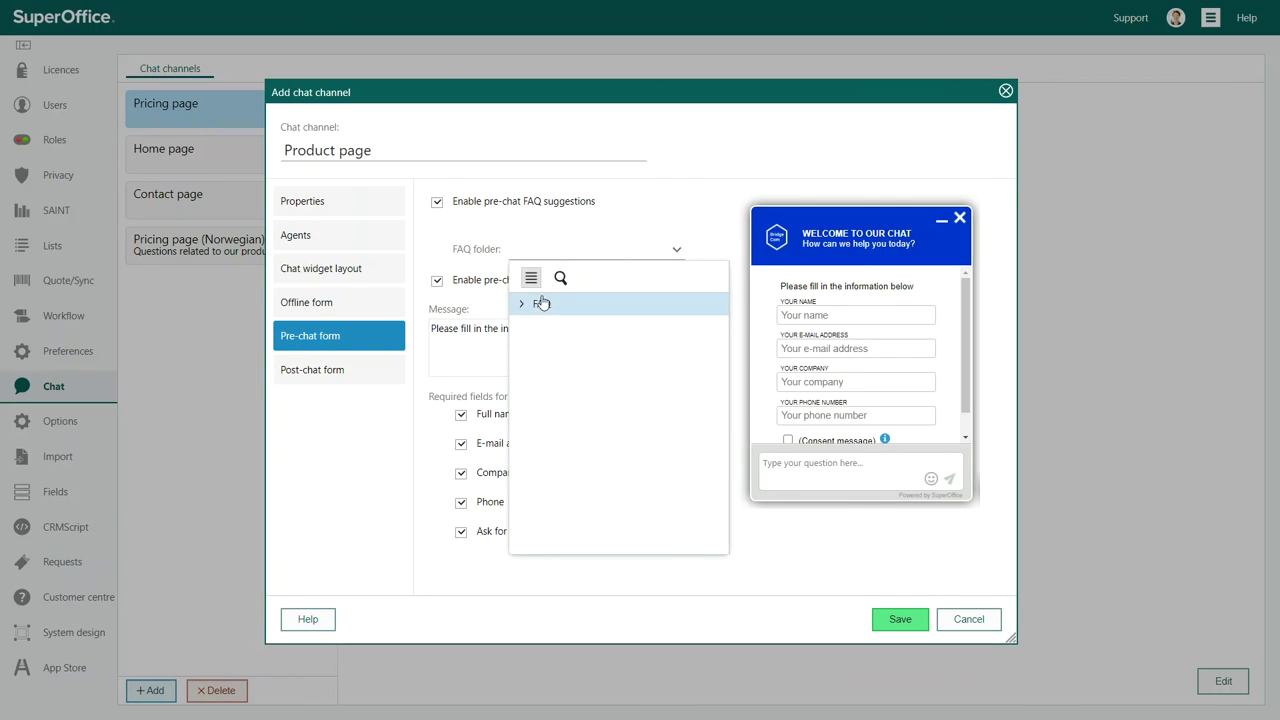
pyautogui.click(542, 304)
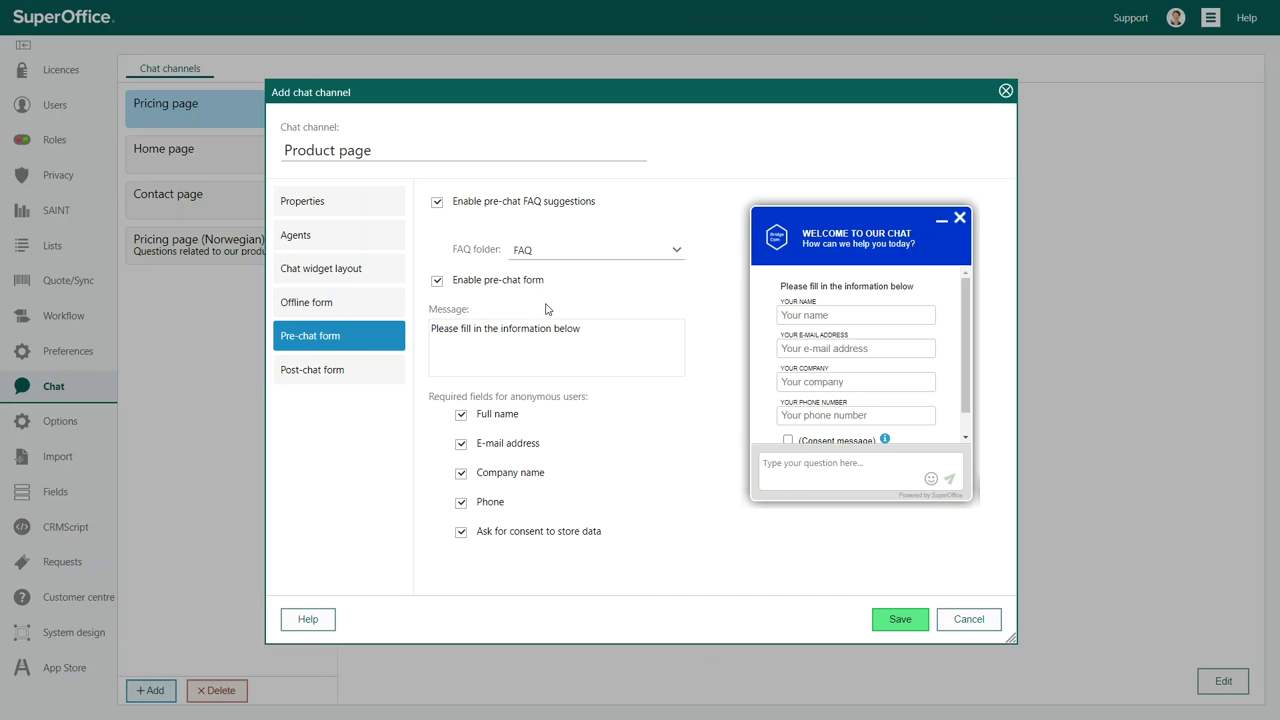
# Enable the post-chat form with the header "Would you like a text copy of our chat session?"
pyautogui.click(386, 373)
pyautogui.click(436, 202)
pyautogui.click(434, 236)
pyautogui.write('Would you like a text cop')
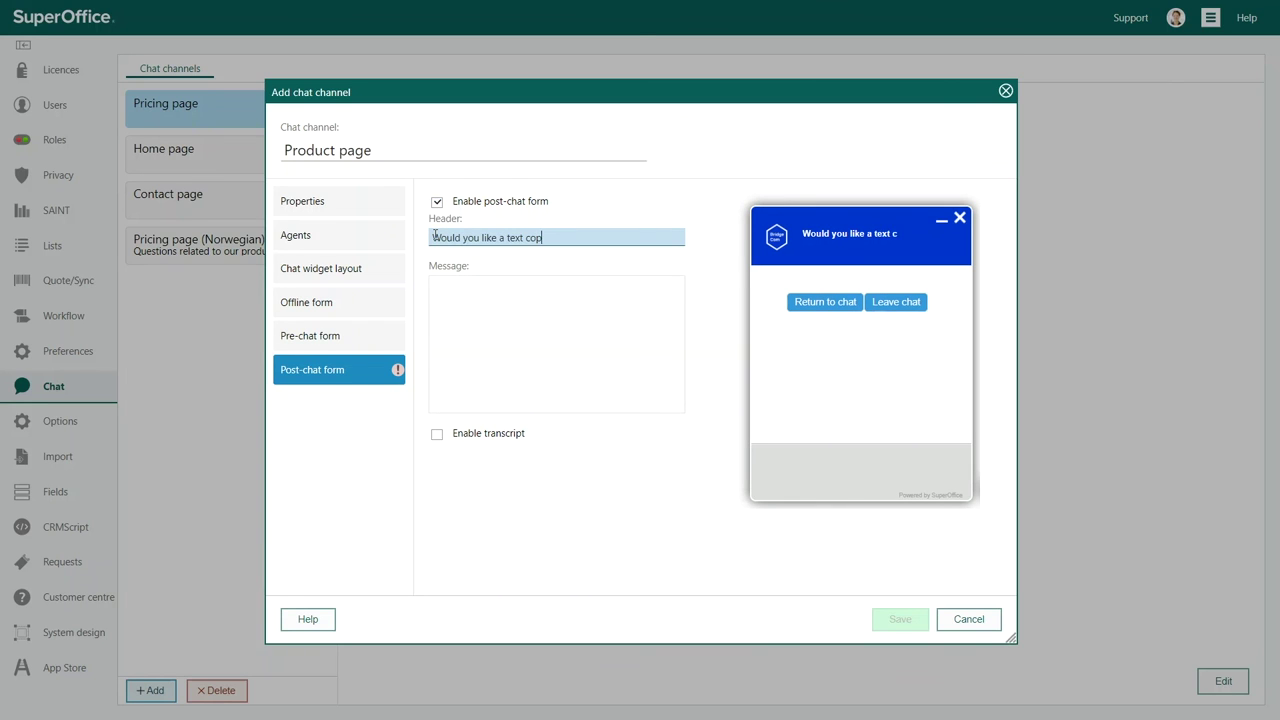
pyautogui.write('y of our chat session?')
# Set the post-chat form's message to "Leave us your email address and we'll send it to you."
pyautogui.press('Tab')
pyautogui.write('Leave us your ')
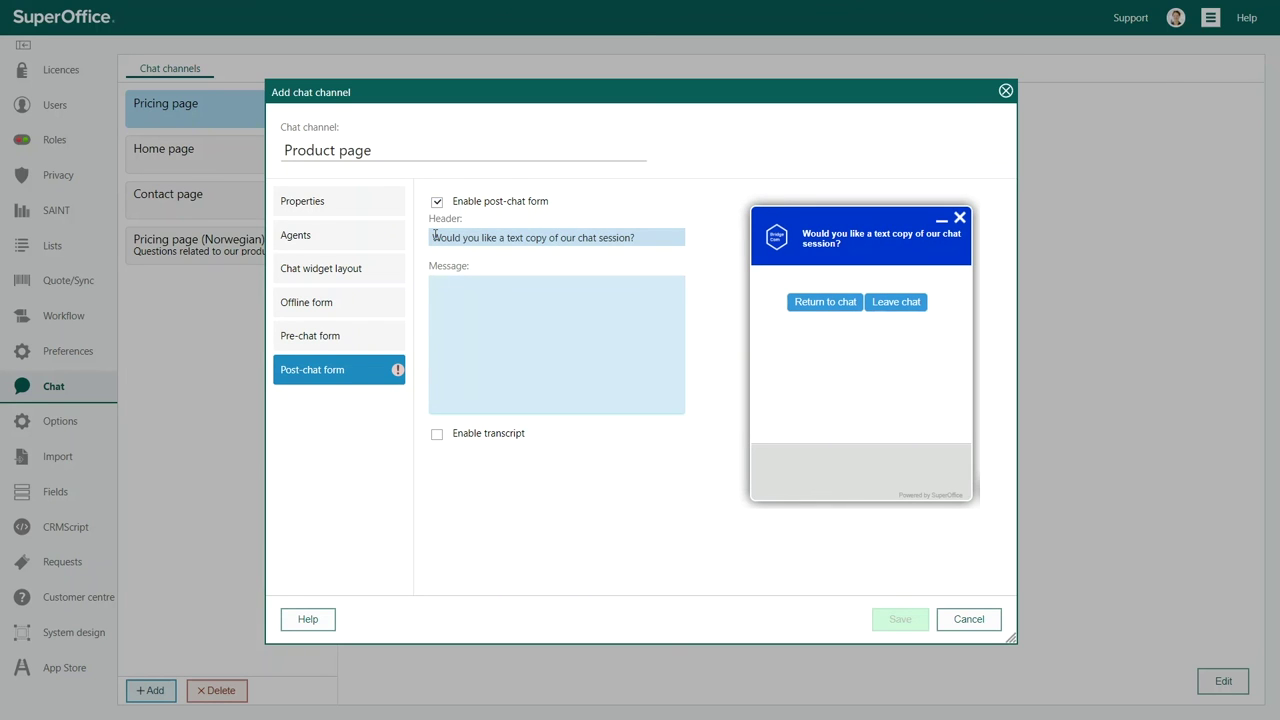
pyautogui.write("email address and we'll send it to you.")
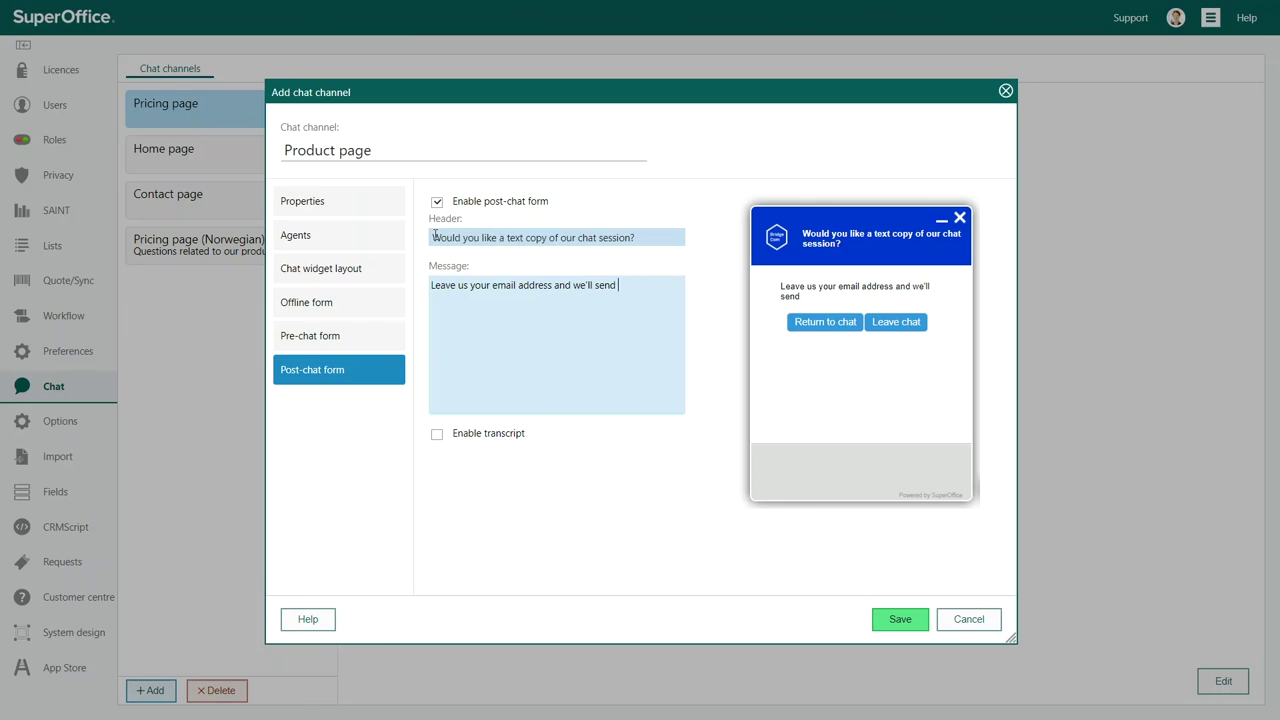
# Enable the transcript option on the post-chat form and save the Product page chat channel
pyautogui.click(437, 434)
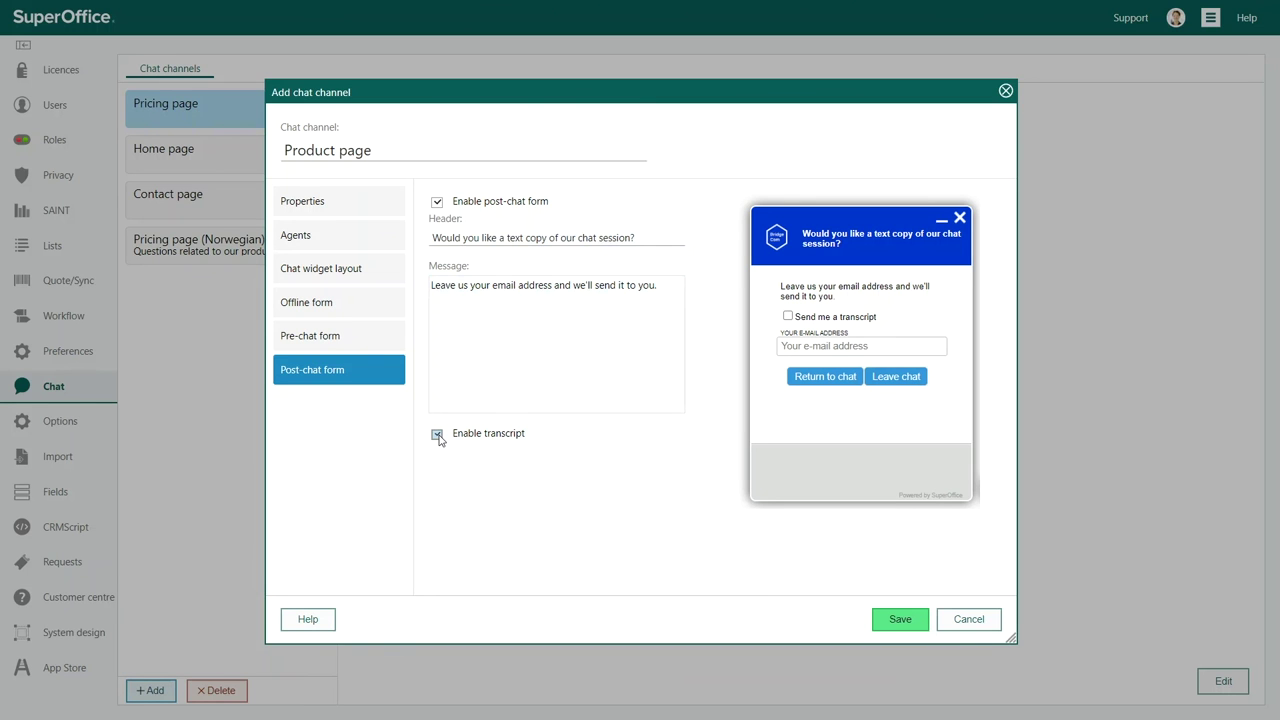
pyautogui.click(898, 620)
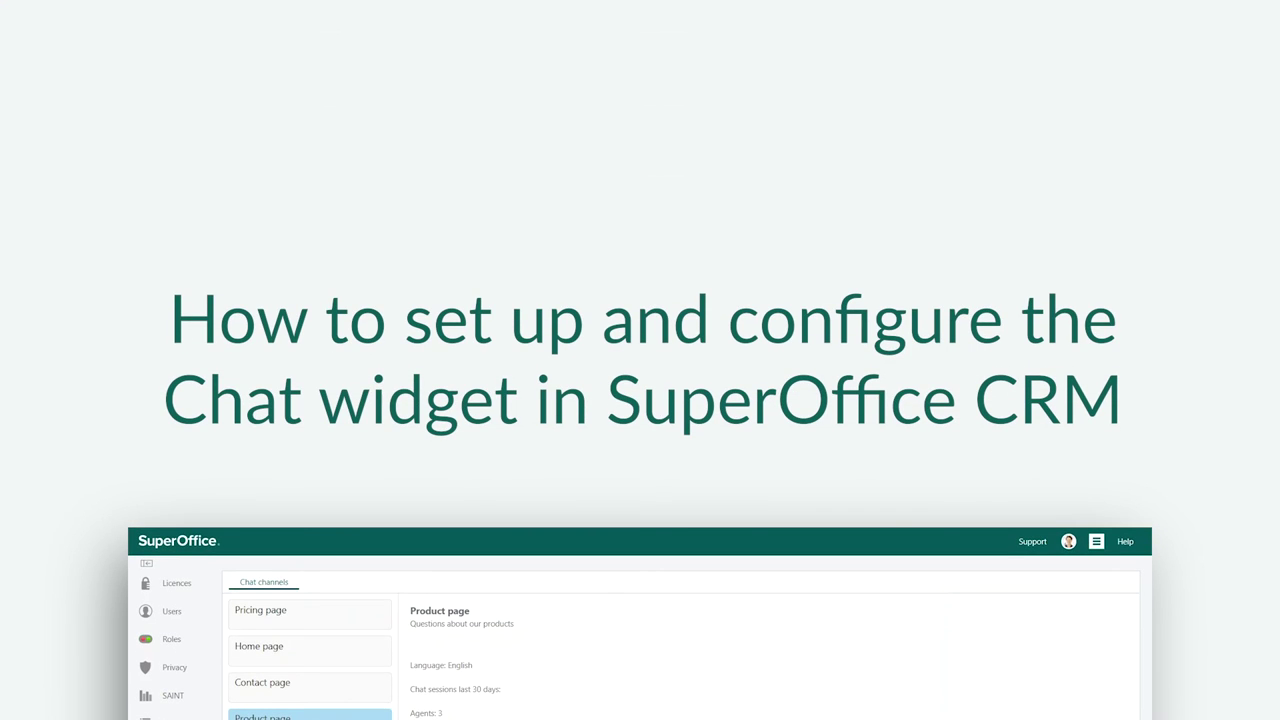